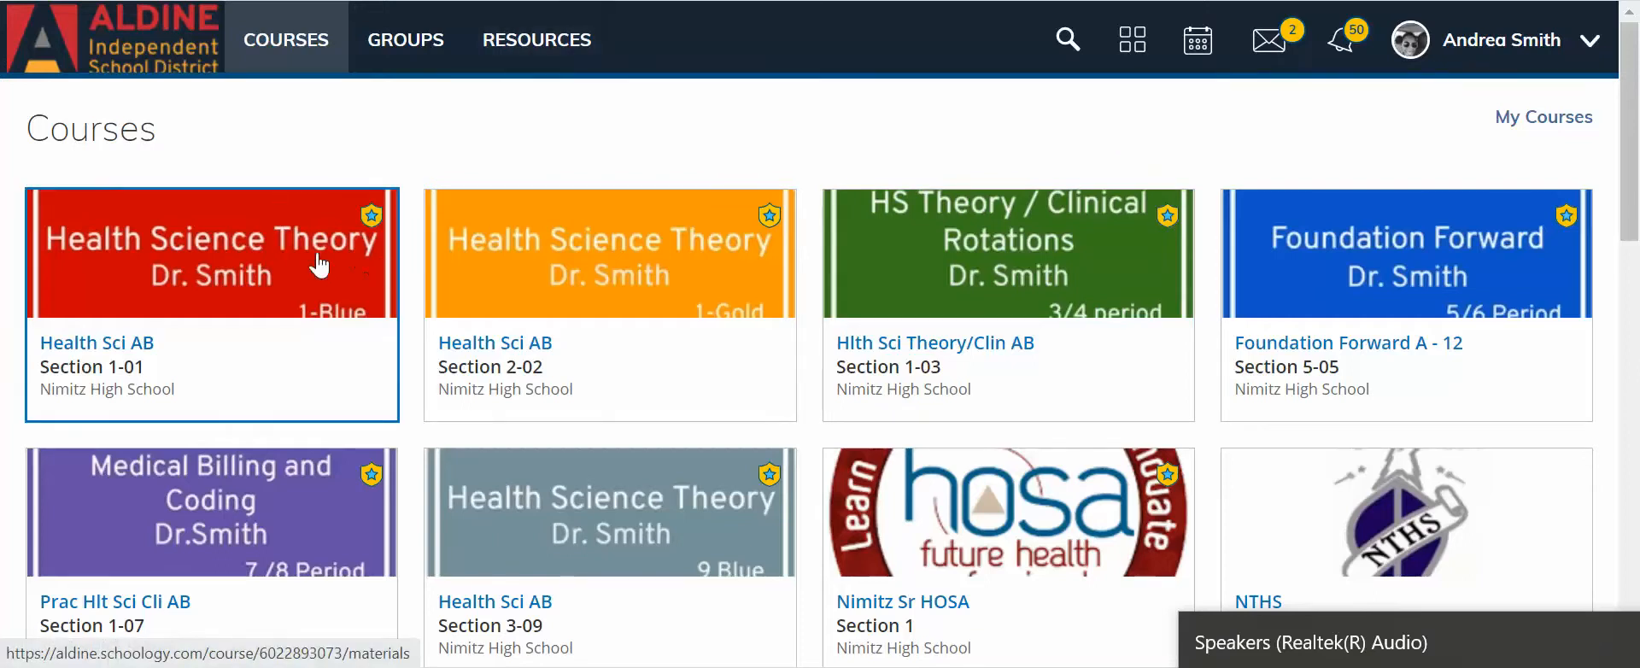
# Open the Medical Billing and Coding course, section 1-07, and start a new assessment named "Sample" in its materials.
pyautogui.click(311, 512)
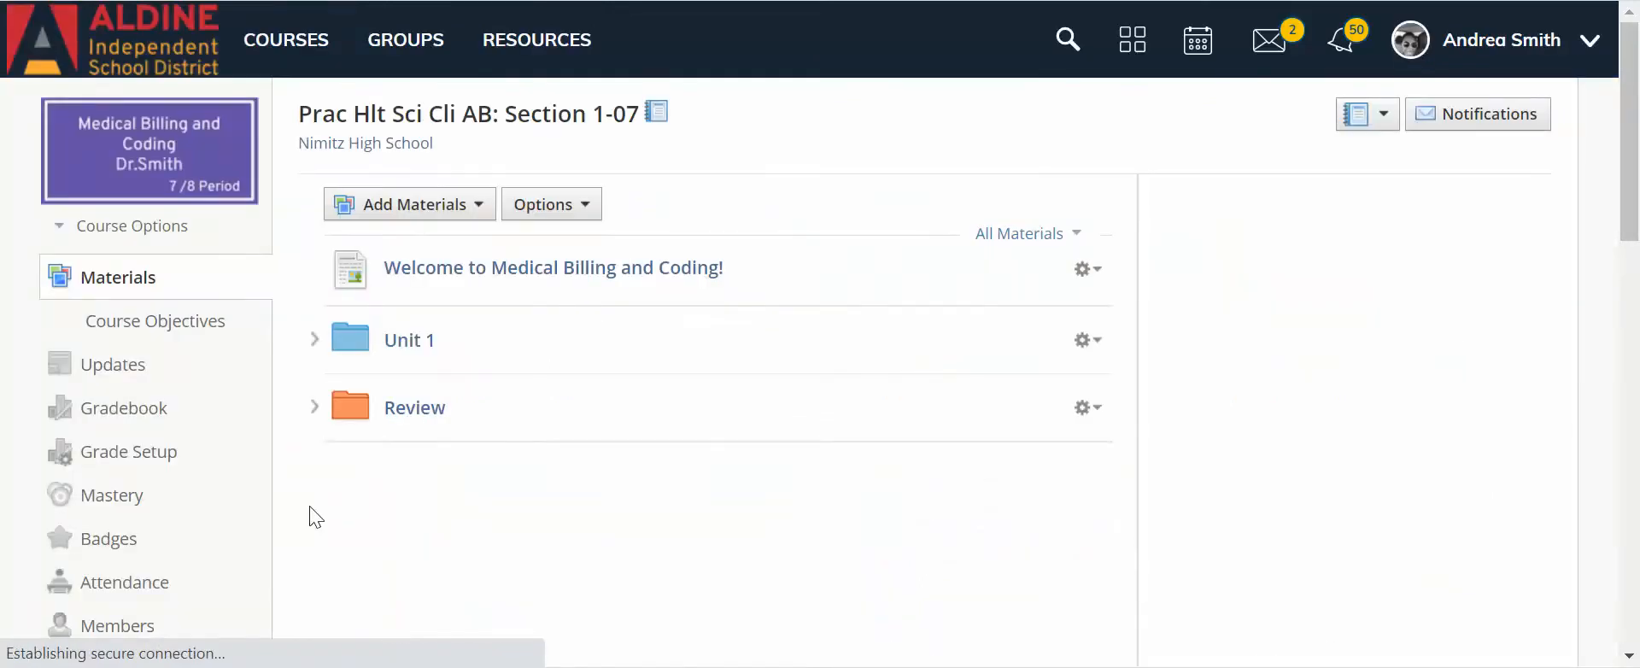
pyautogui.click(423, 205)
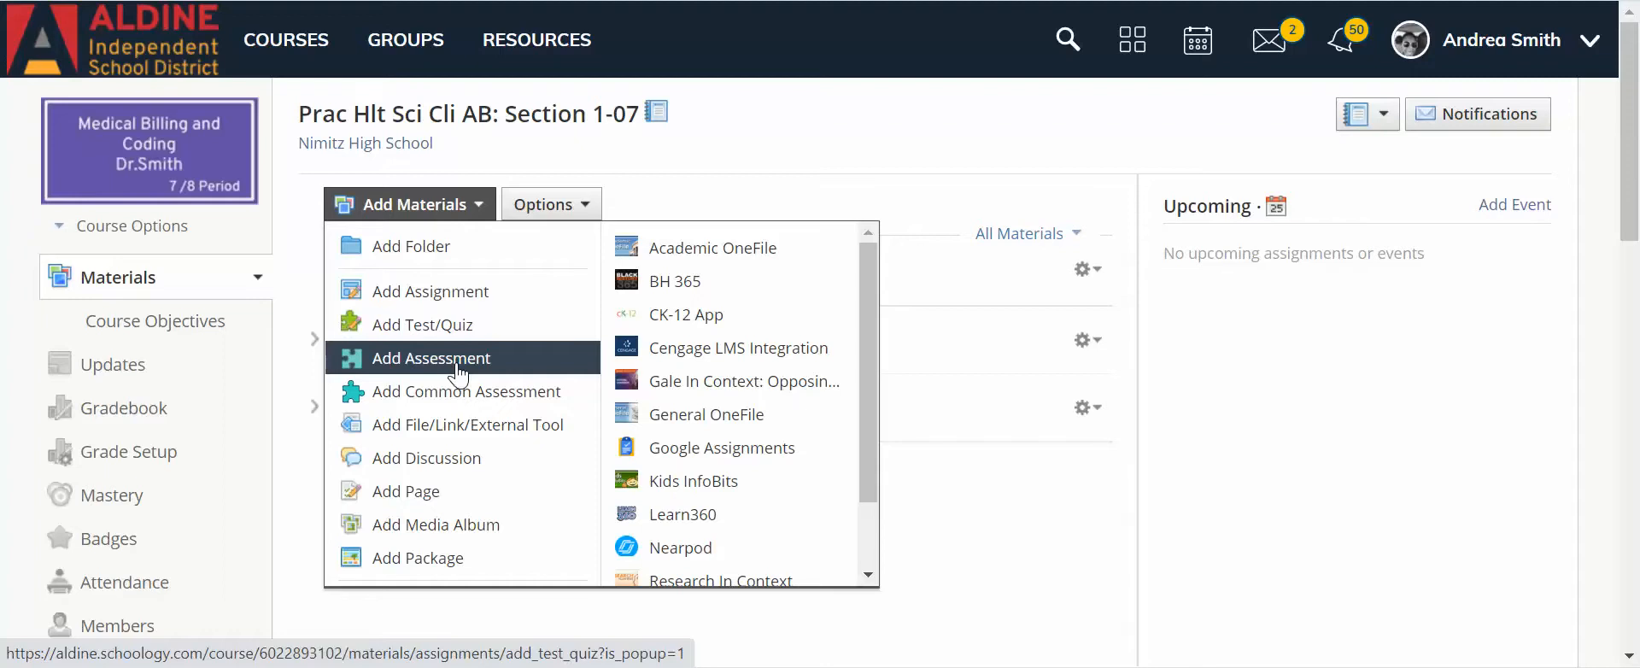
pyautogui.click(458, 373)
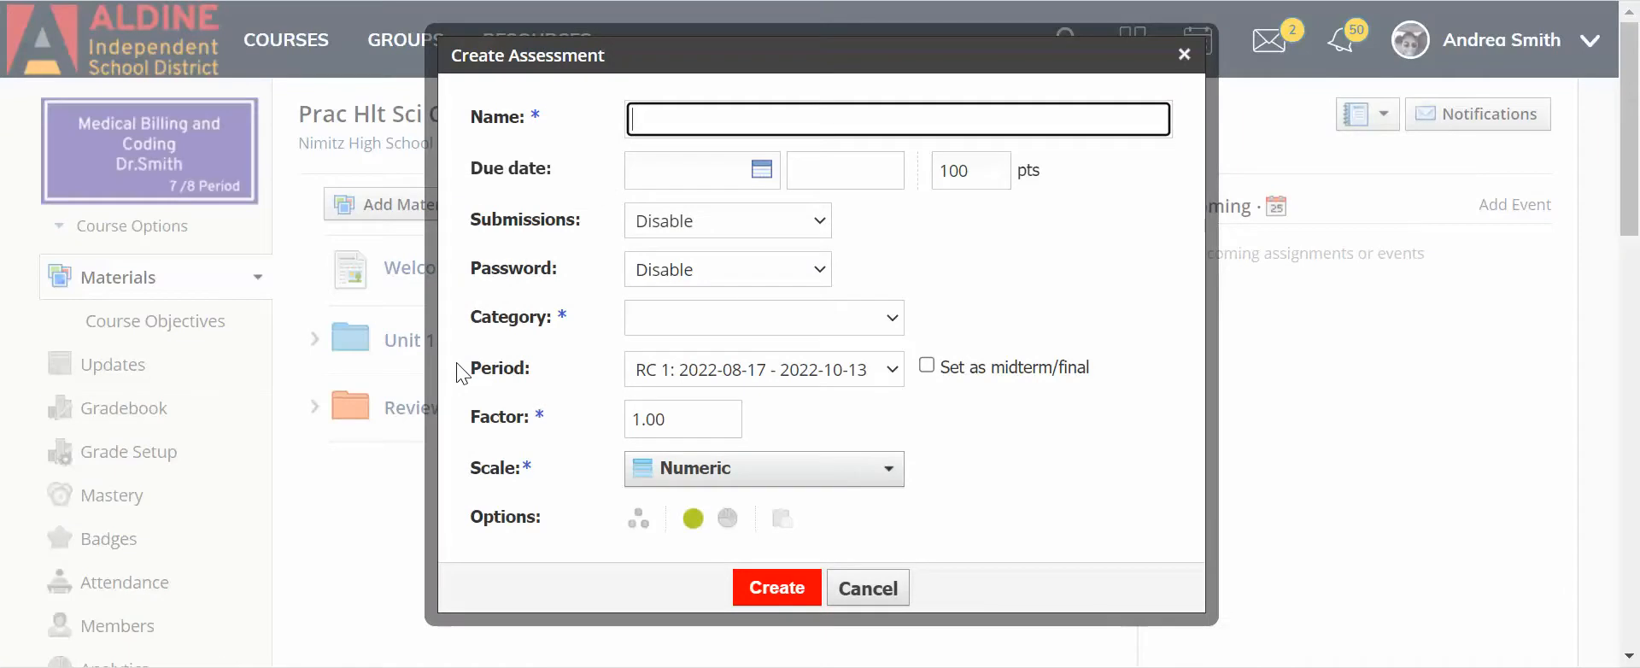
pyautogui.write('Sample')
pyautogui.press('Tab')
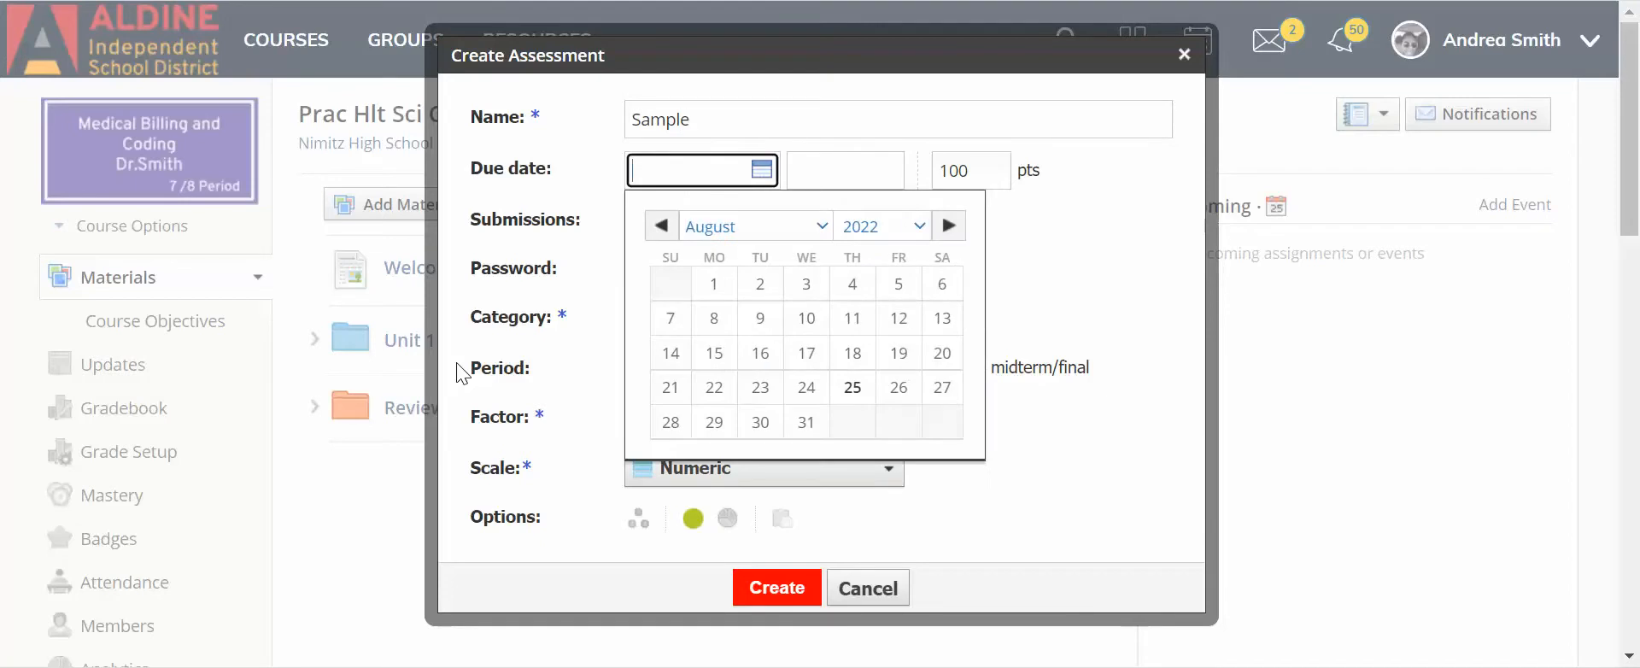
# Set the assessment's due date to 8/26/22 at 01:00PM and enable submissions.
pyautogui.click(896, 412)
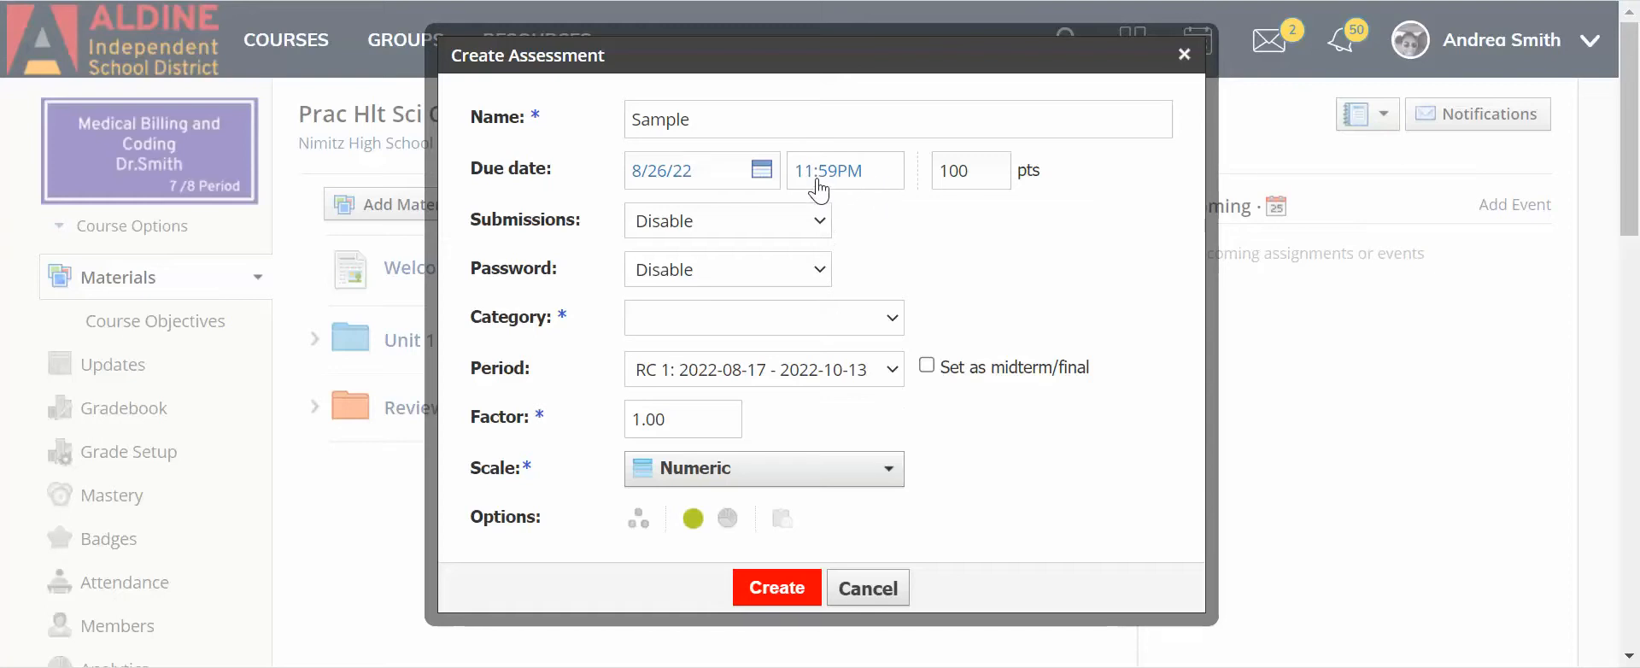
pyautogui.click(811, 181)
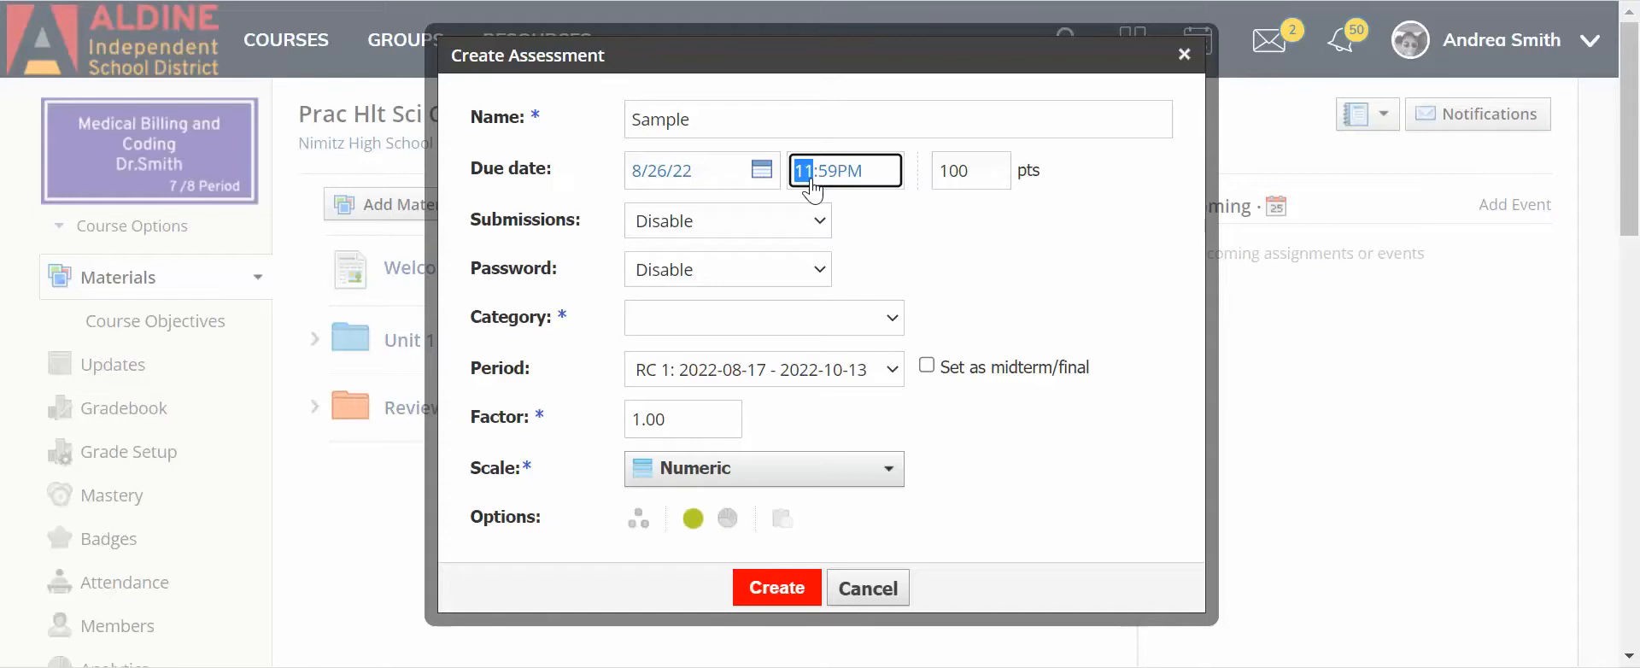
pyautogui.write('010')
pyautogui.click(1078, 241)
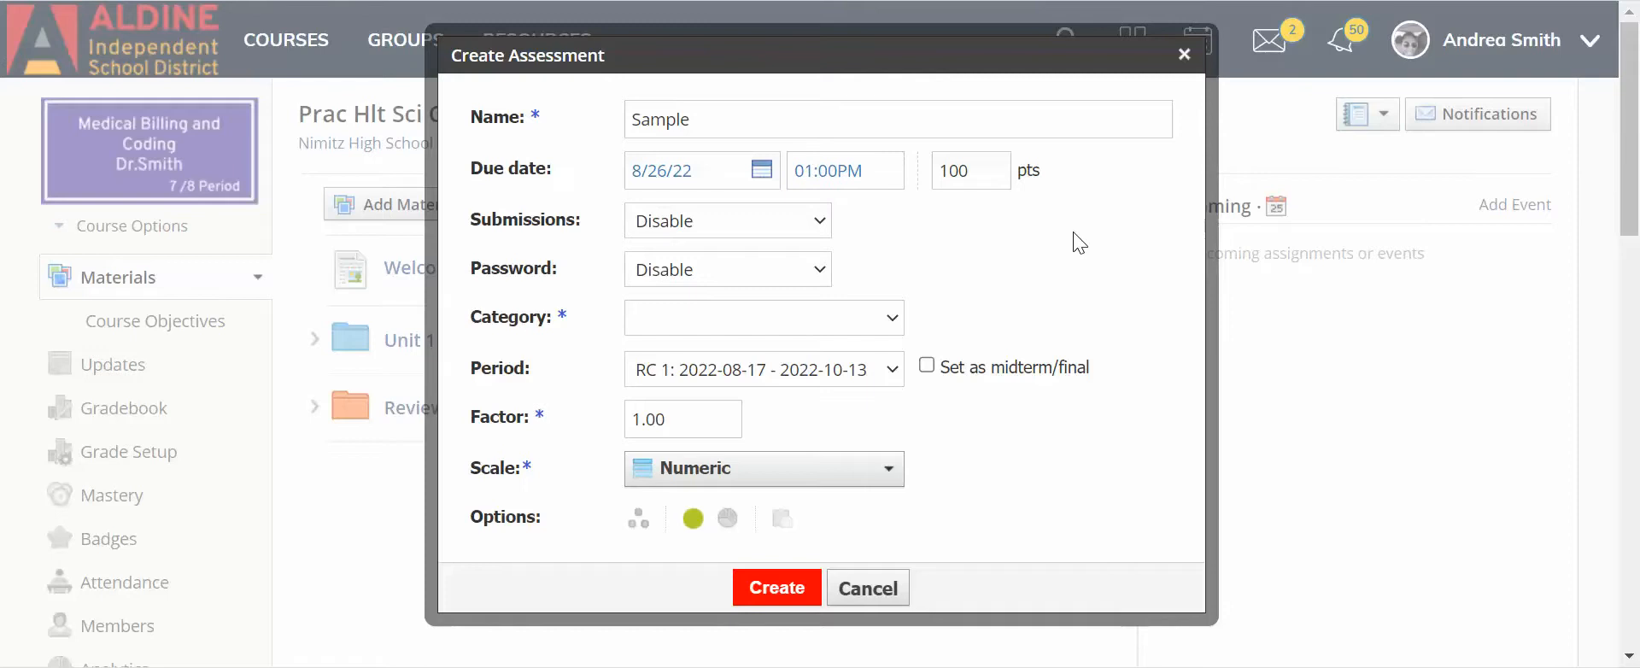
pyautogui.click(772, 223)
pyautogui.click(777, 252)
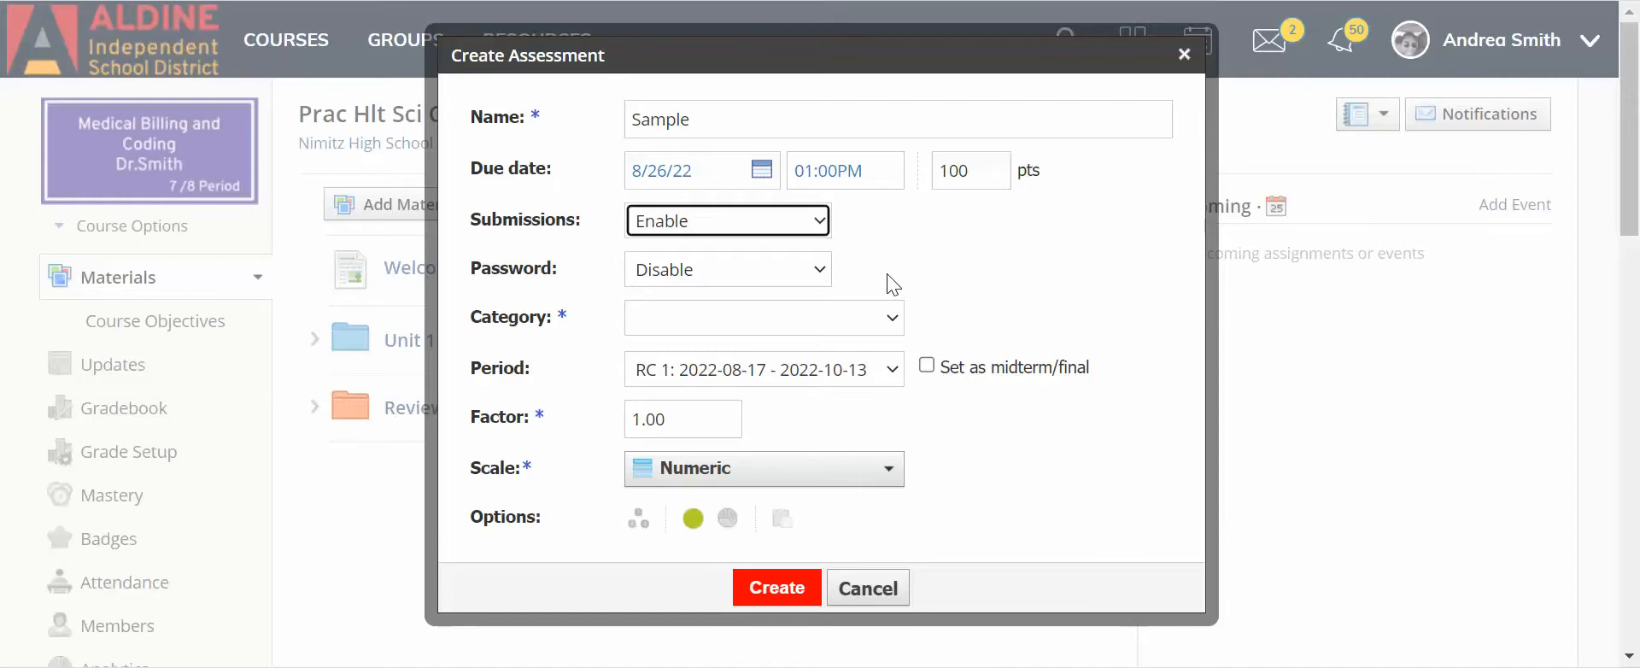
# Assign the assessment to a new grading category named "Major Grade" and create the assessment.
pyautogui.click(864, 317)
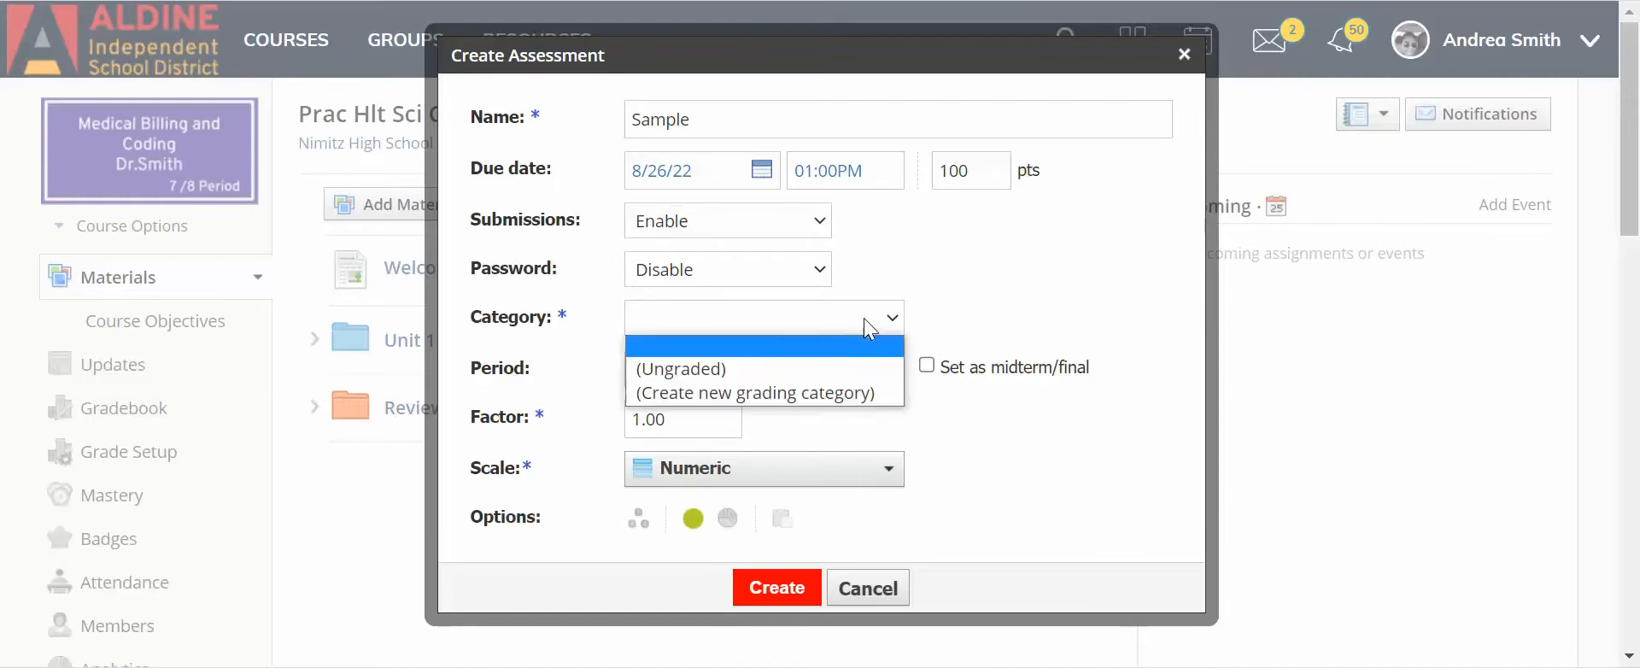
pyautogui.click(869, 394)
pyautogui.click(809, 319)
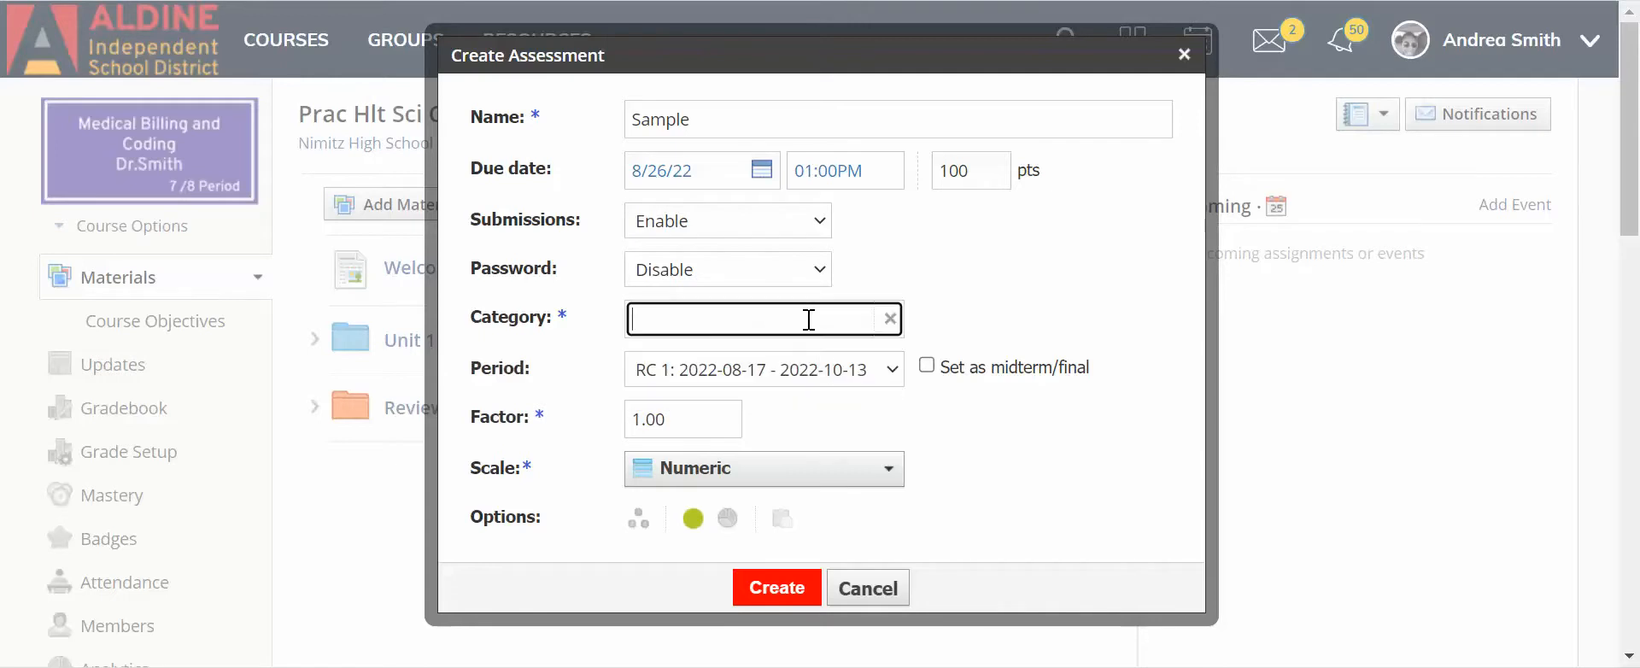
pyautogui.write('Major Grade')
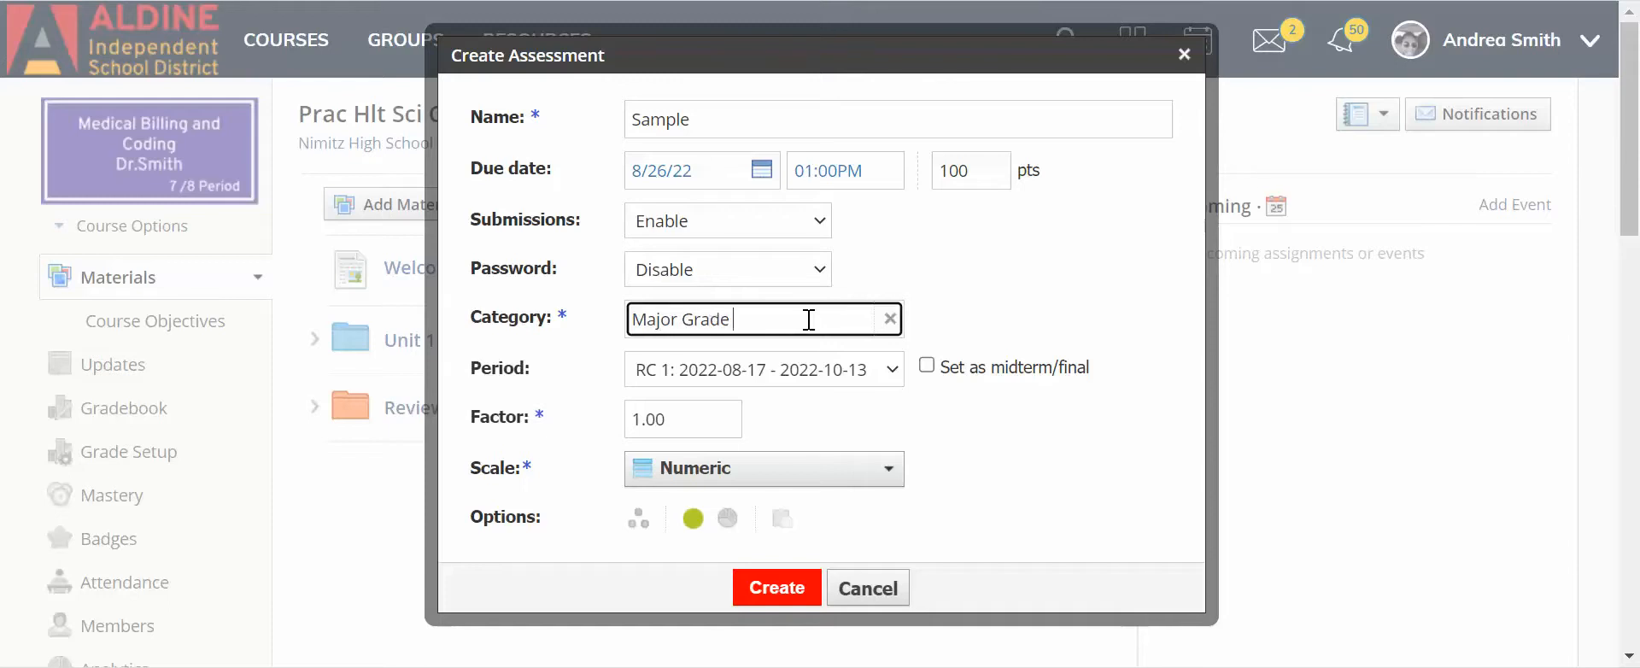
pyautogui.click(959, 313)
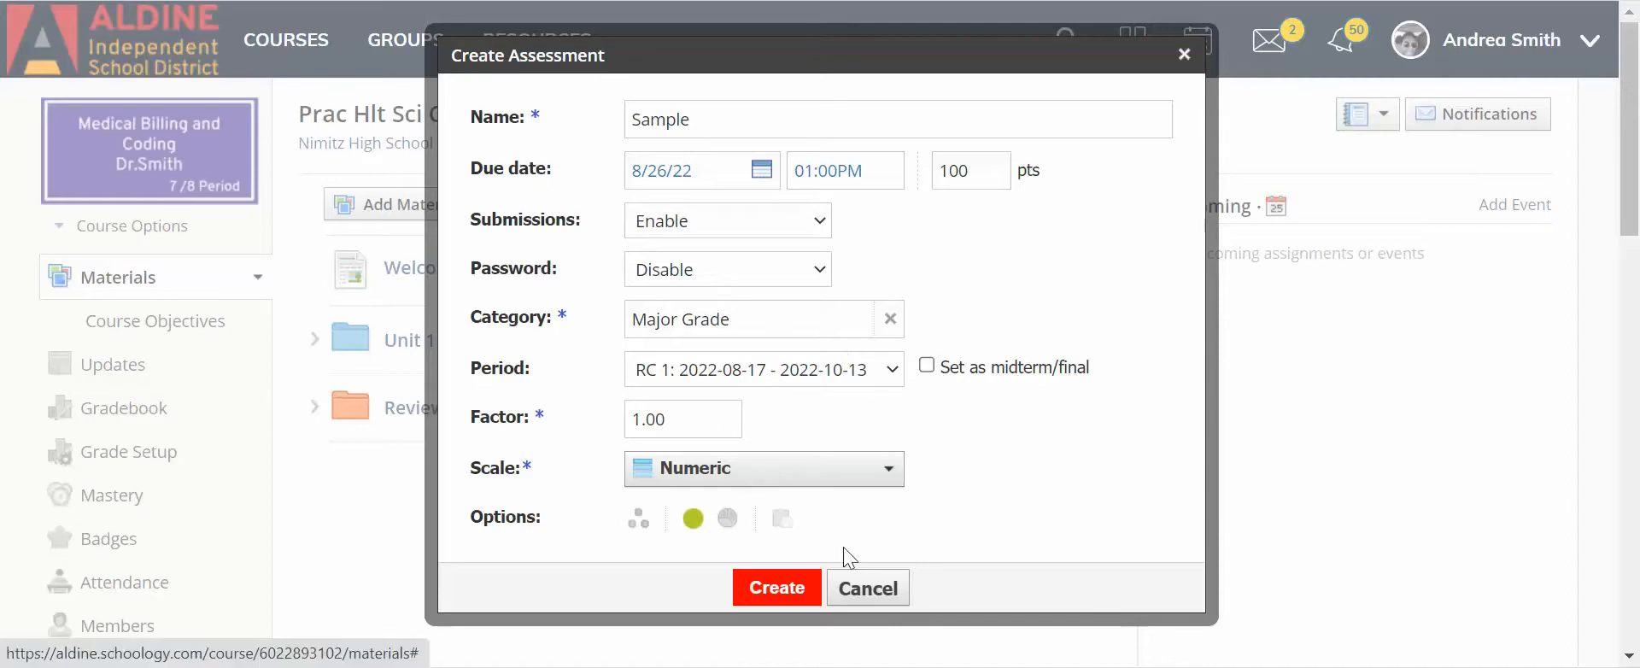
pyautogui.click(786, 587)
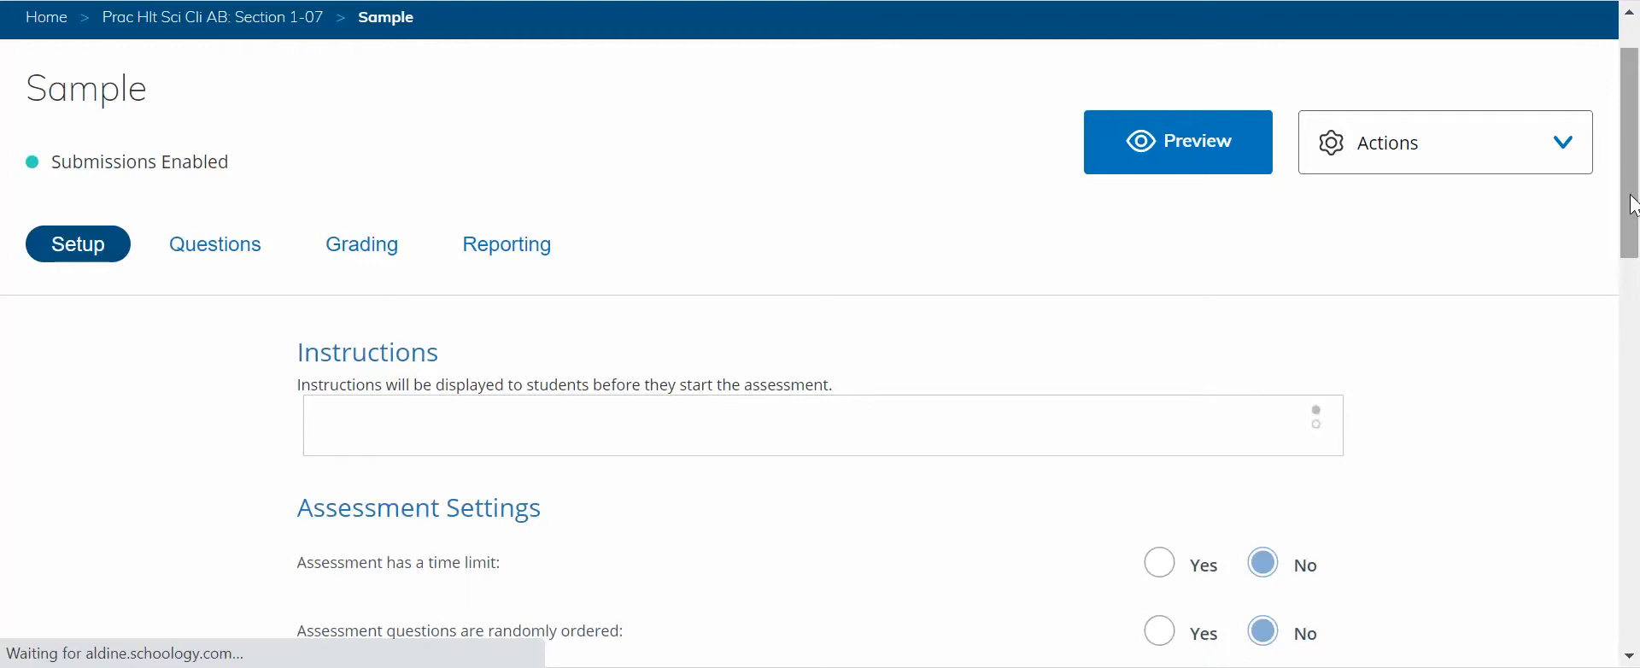
# Enter the student instructions "Answer multiple choice questions with the best answer.".
pyautogui.click(1020, 432)
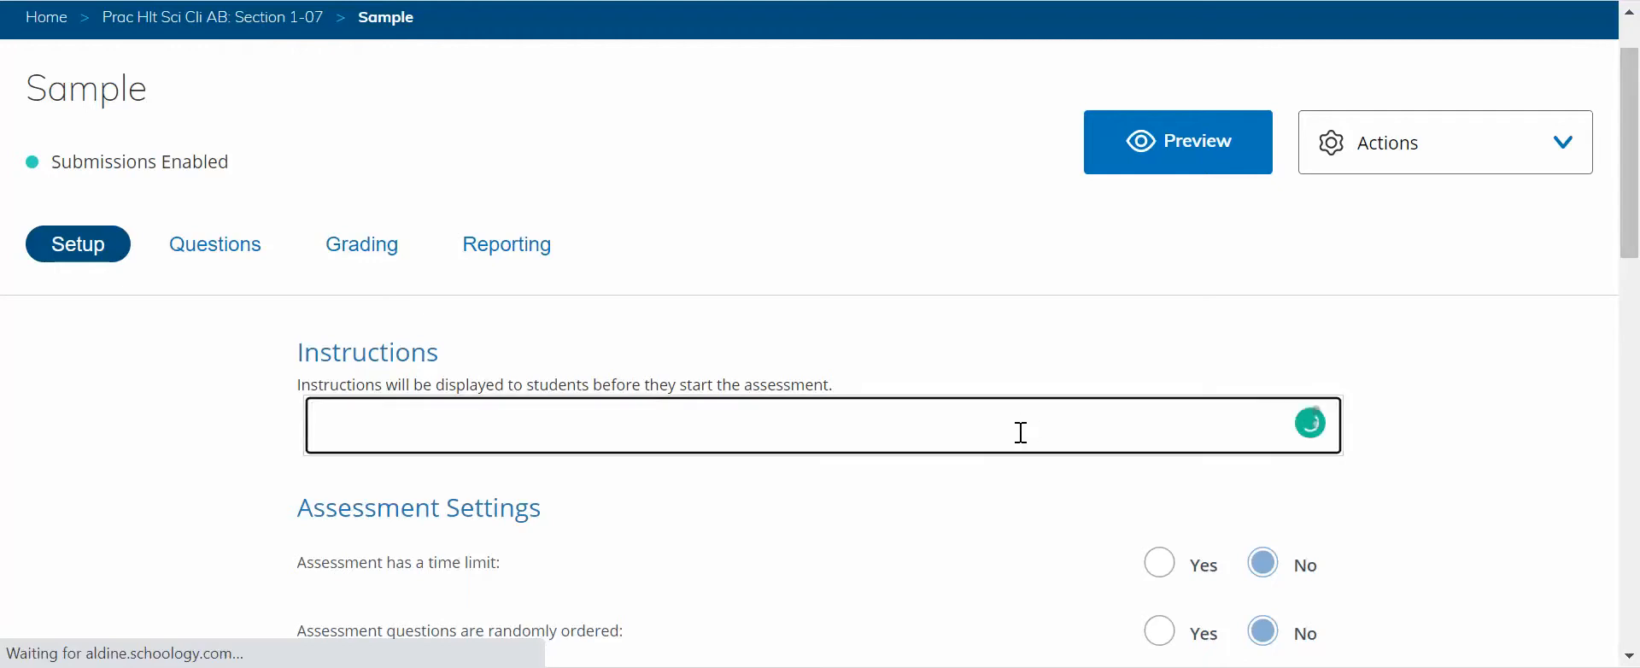
pyautogui.write('Answer m')
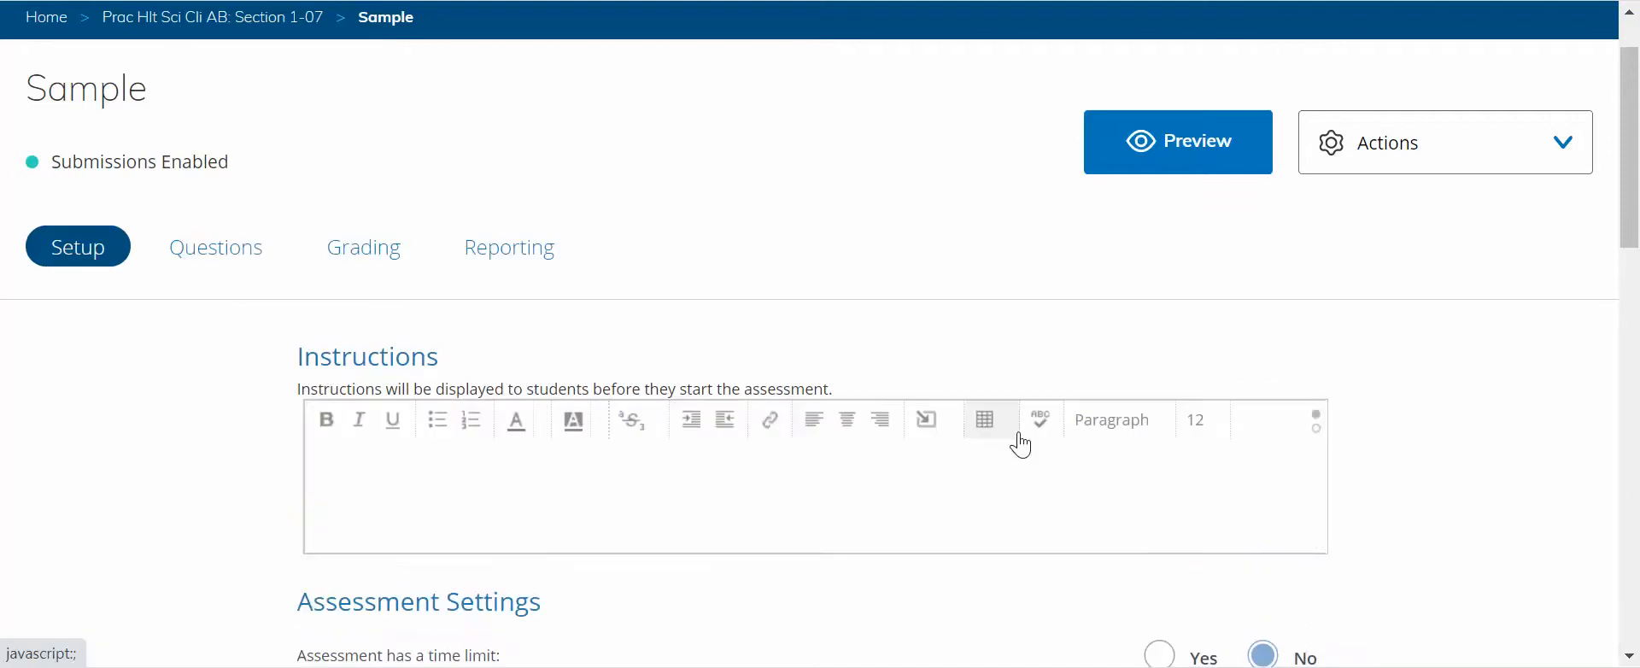
pyautogui.click(623, 470)
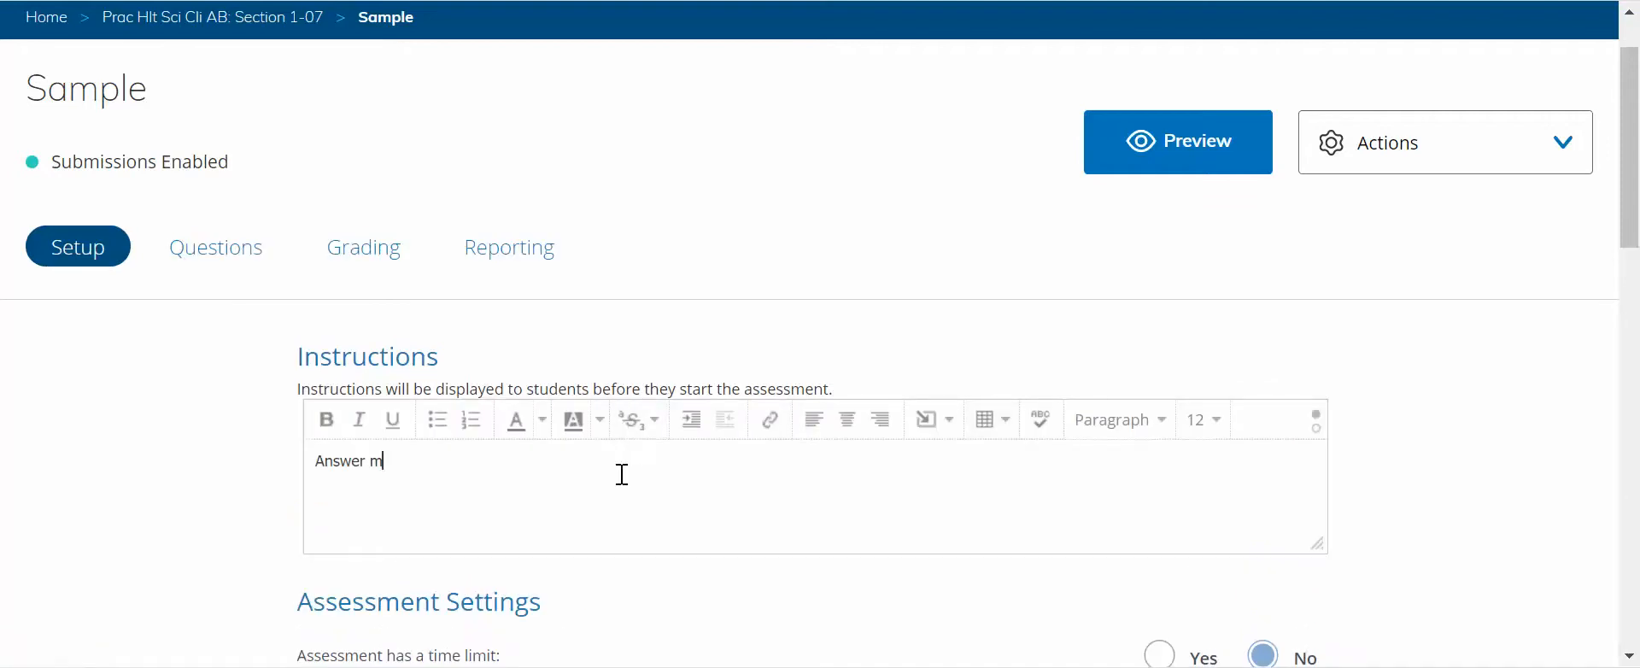
pyautogui.write('ulti')
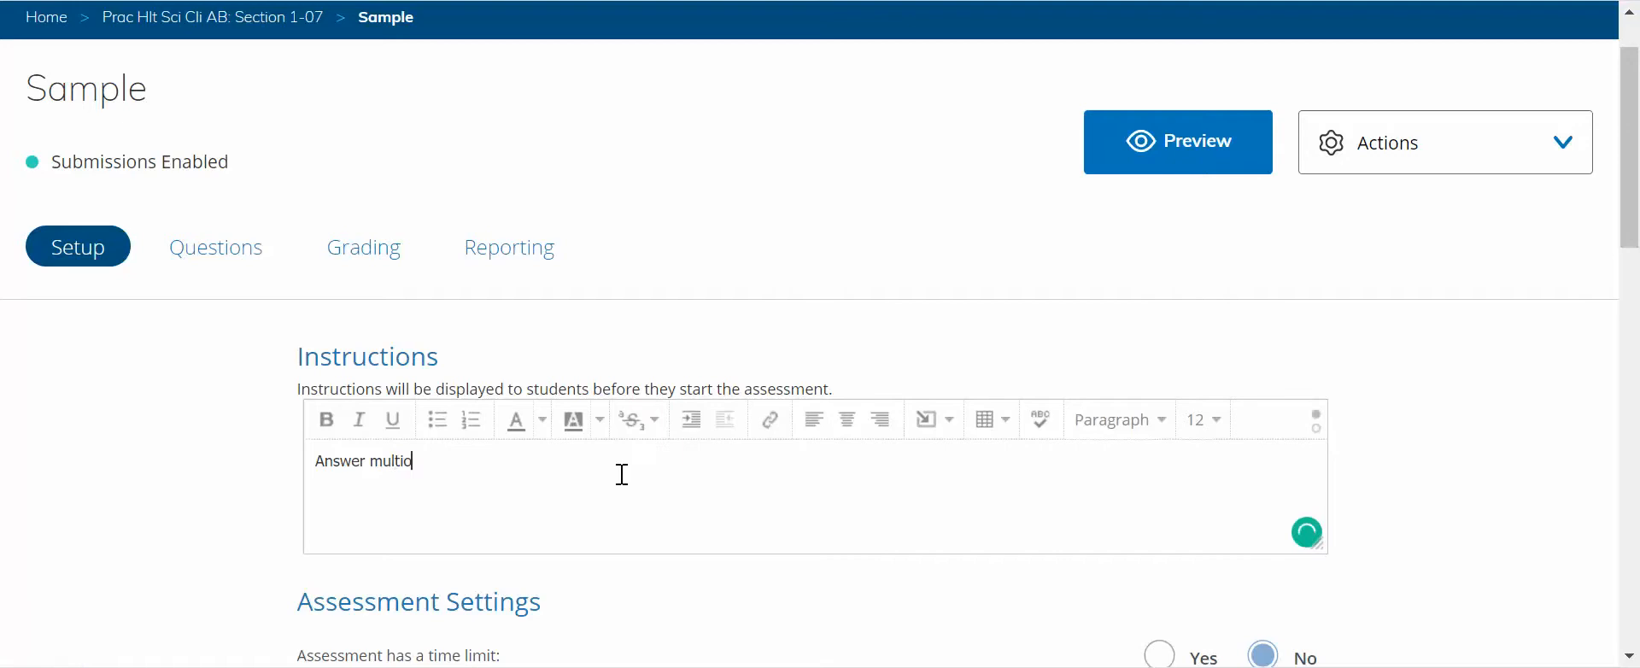
pyautogui.write('ple choice questi')
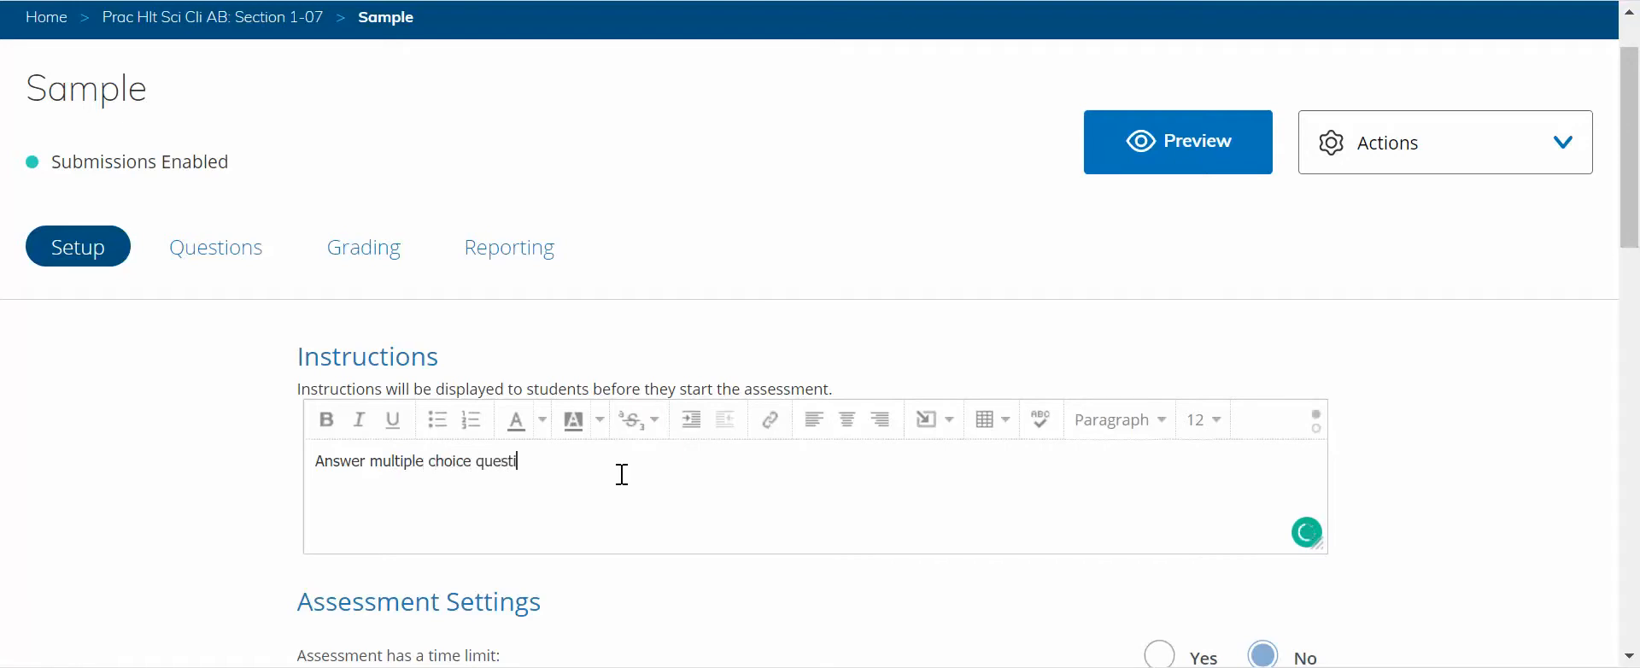
pyautogui.write('ons with the best answer.')
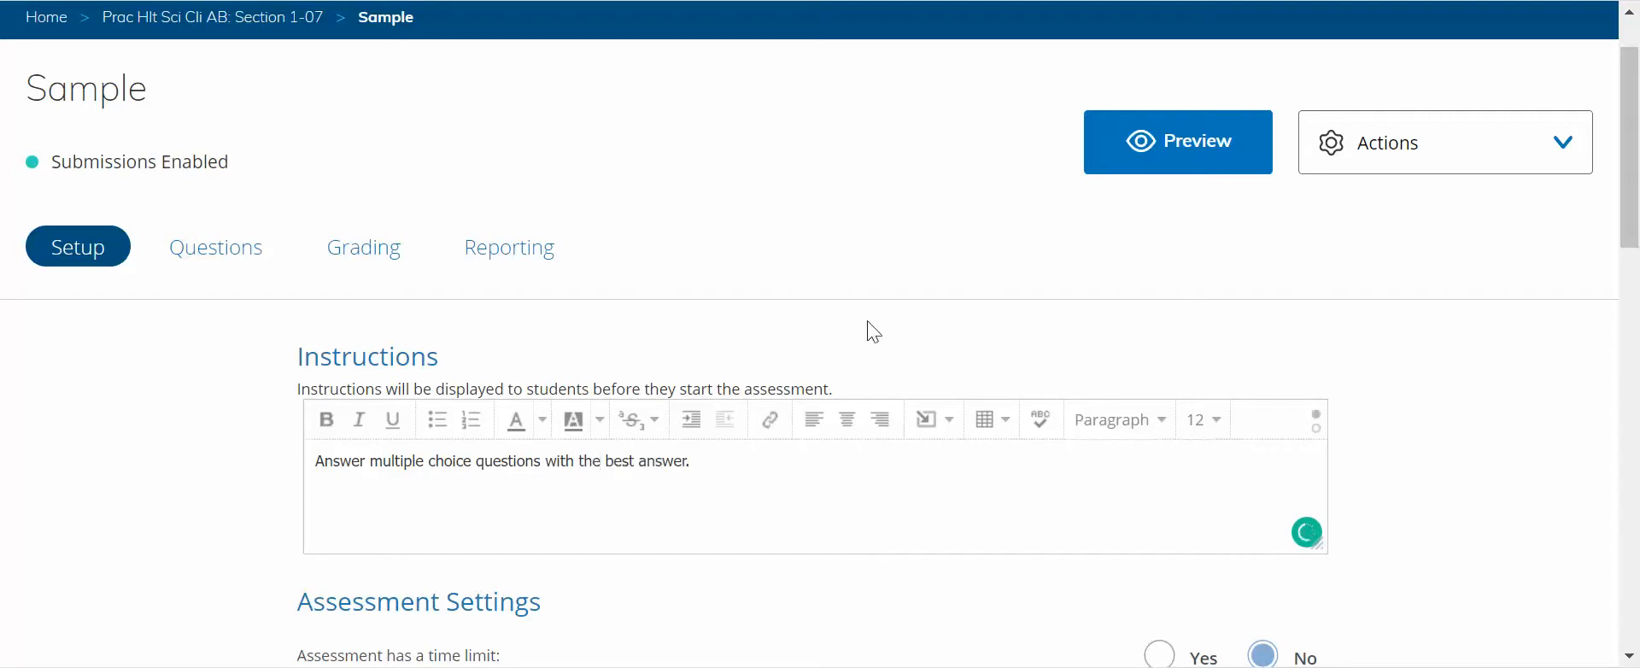
# Allow students to use the text to speech toolbar with screen masking and to highlight text during the attempt.
pyautogui.moveTo(1631, 226); pyautogui.dragTo(1637, 357)
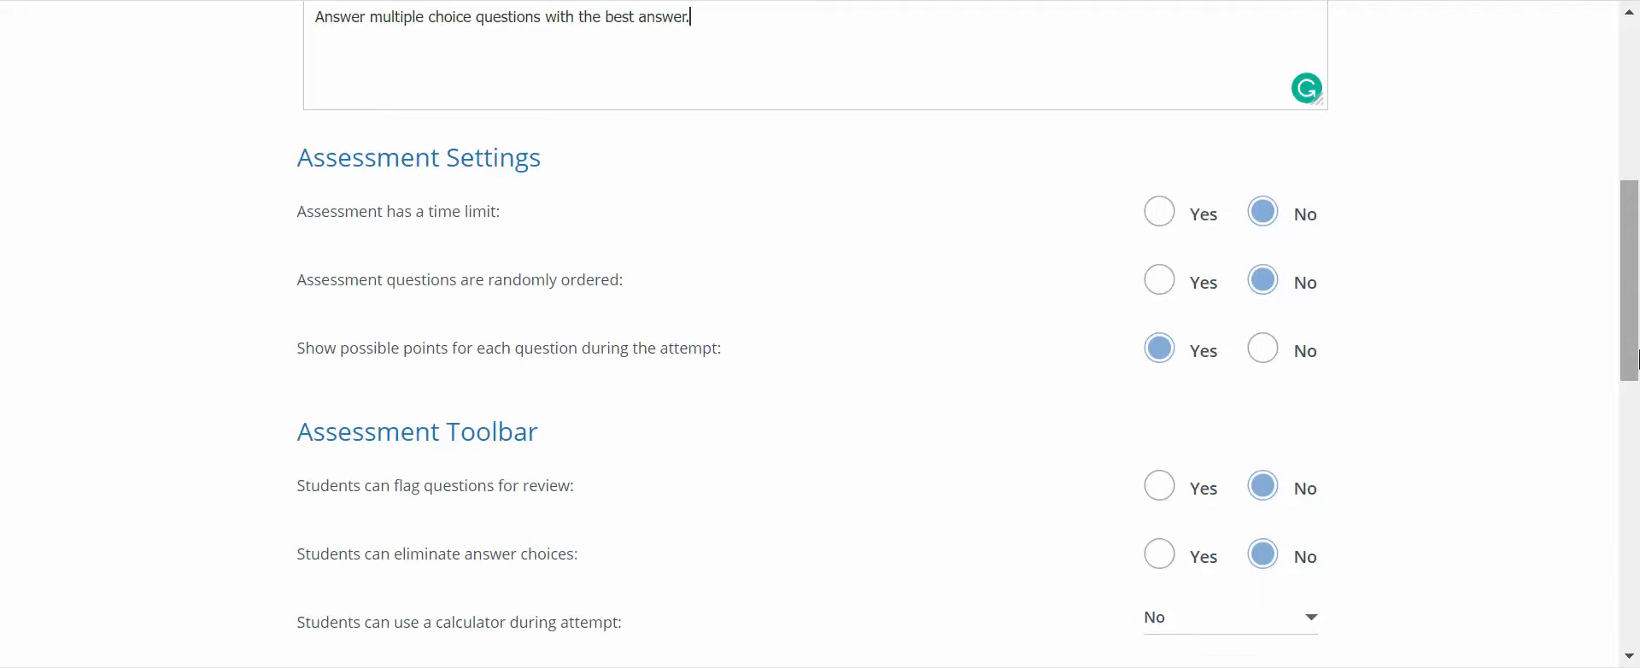
pyautogui.scroll(-4, 1637, 358)
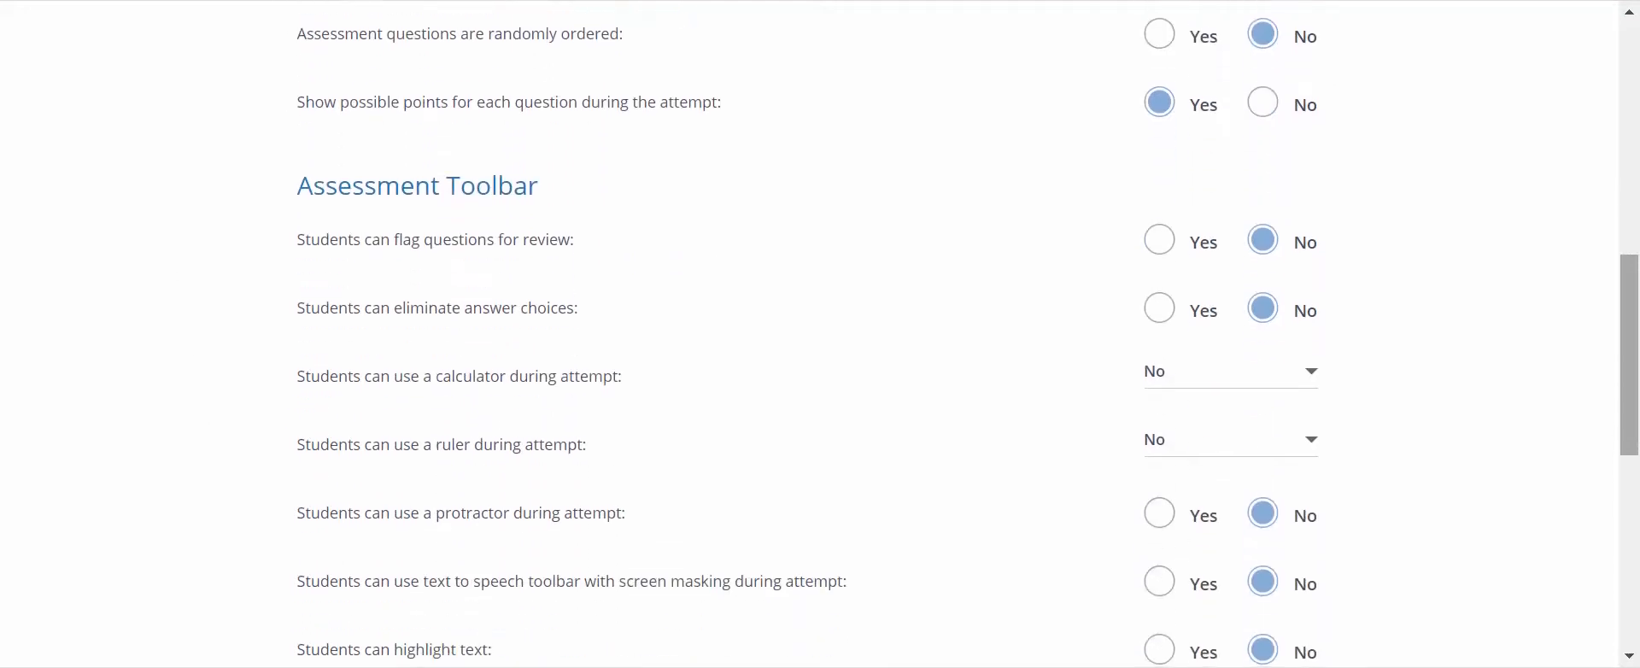
pyautogui.scroll(-1, 187, 272)
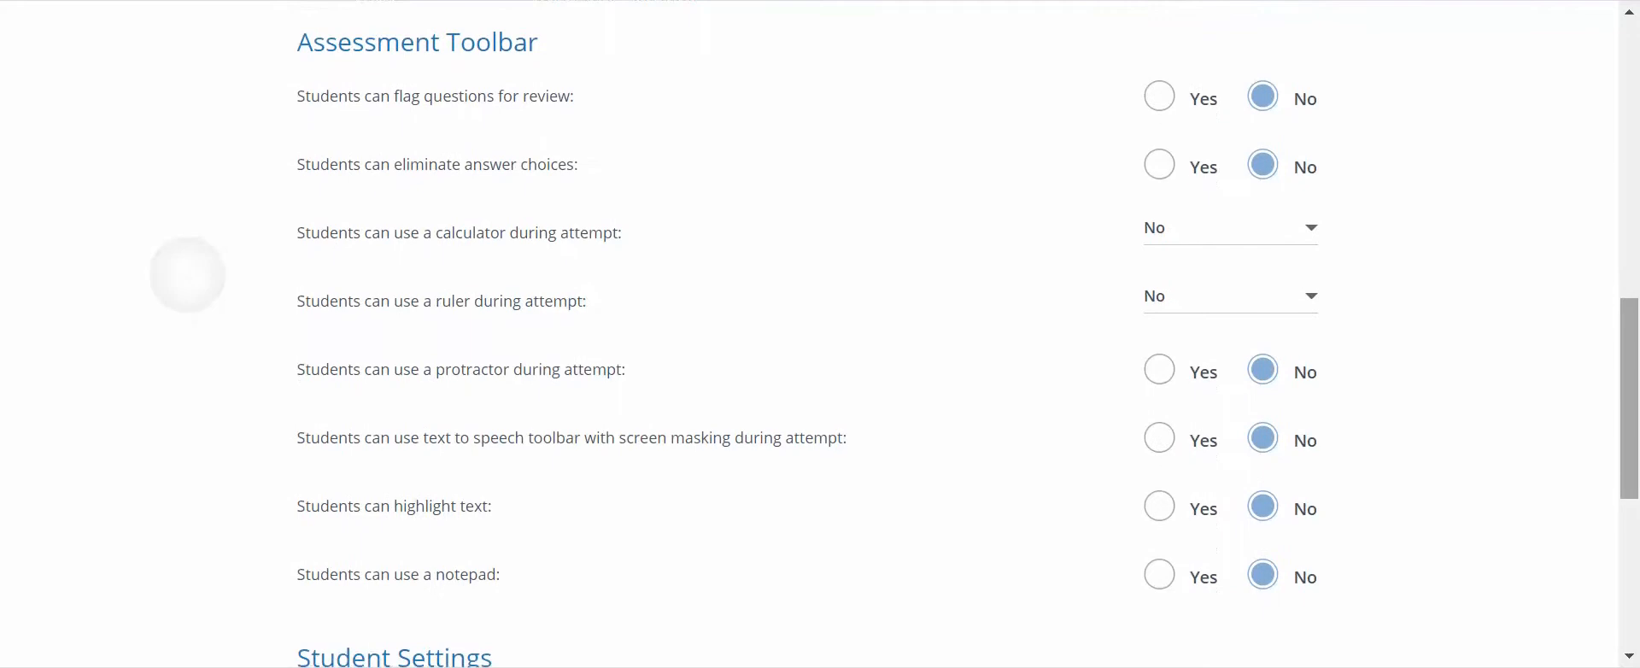
pyautogui.scroll(1, 187, 272)
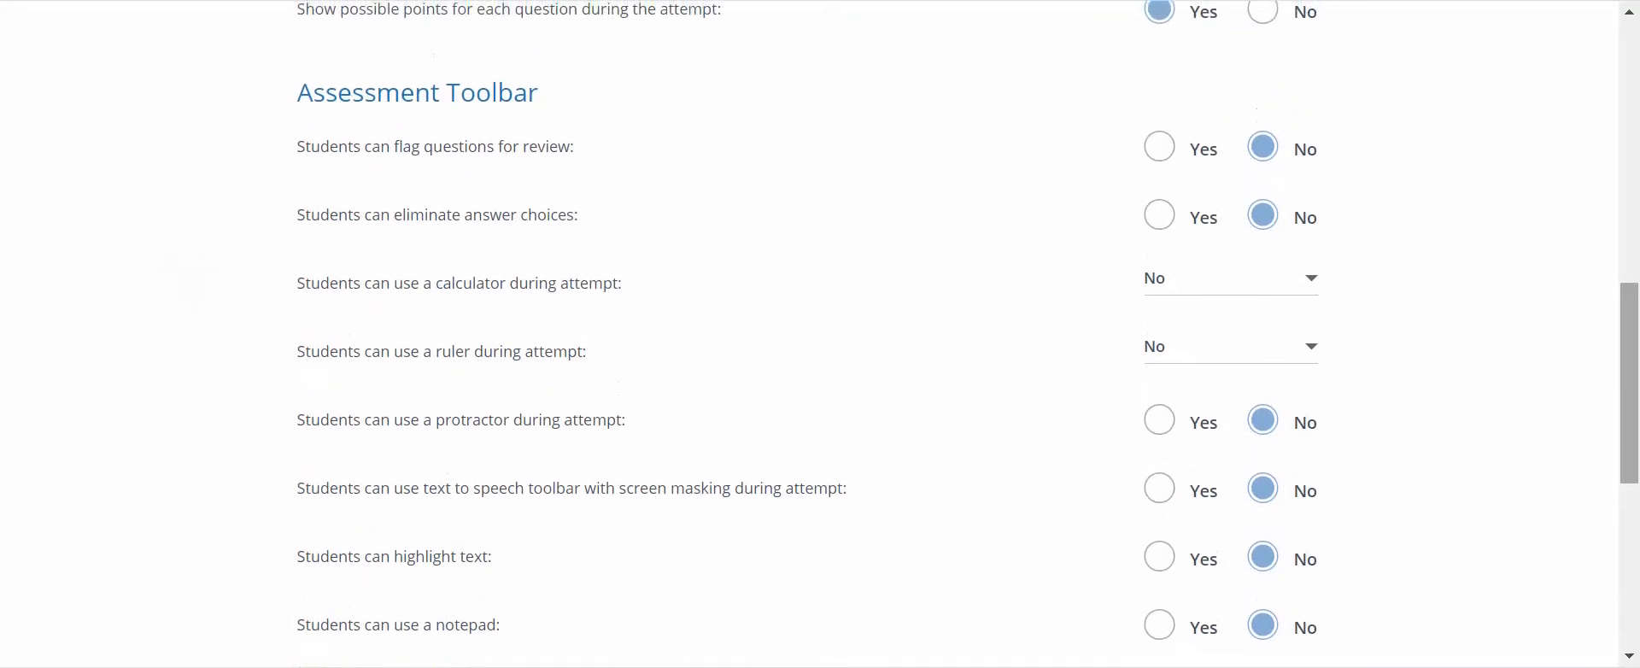
pyautogui.scroll(-1, 197, 318)
pyautogui.scroll(1, 193, 307)
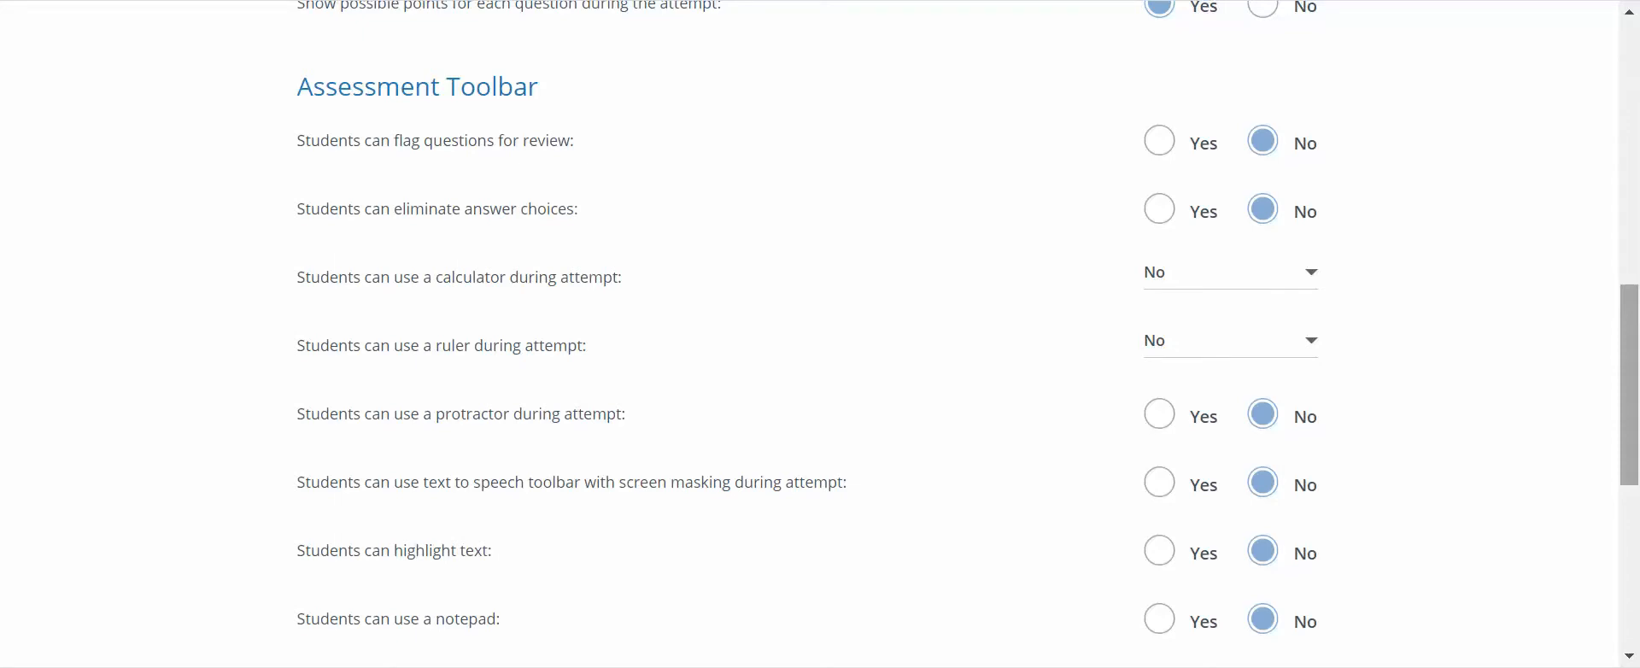
pyautogui.click(1159, 483)
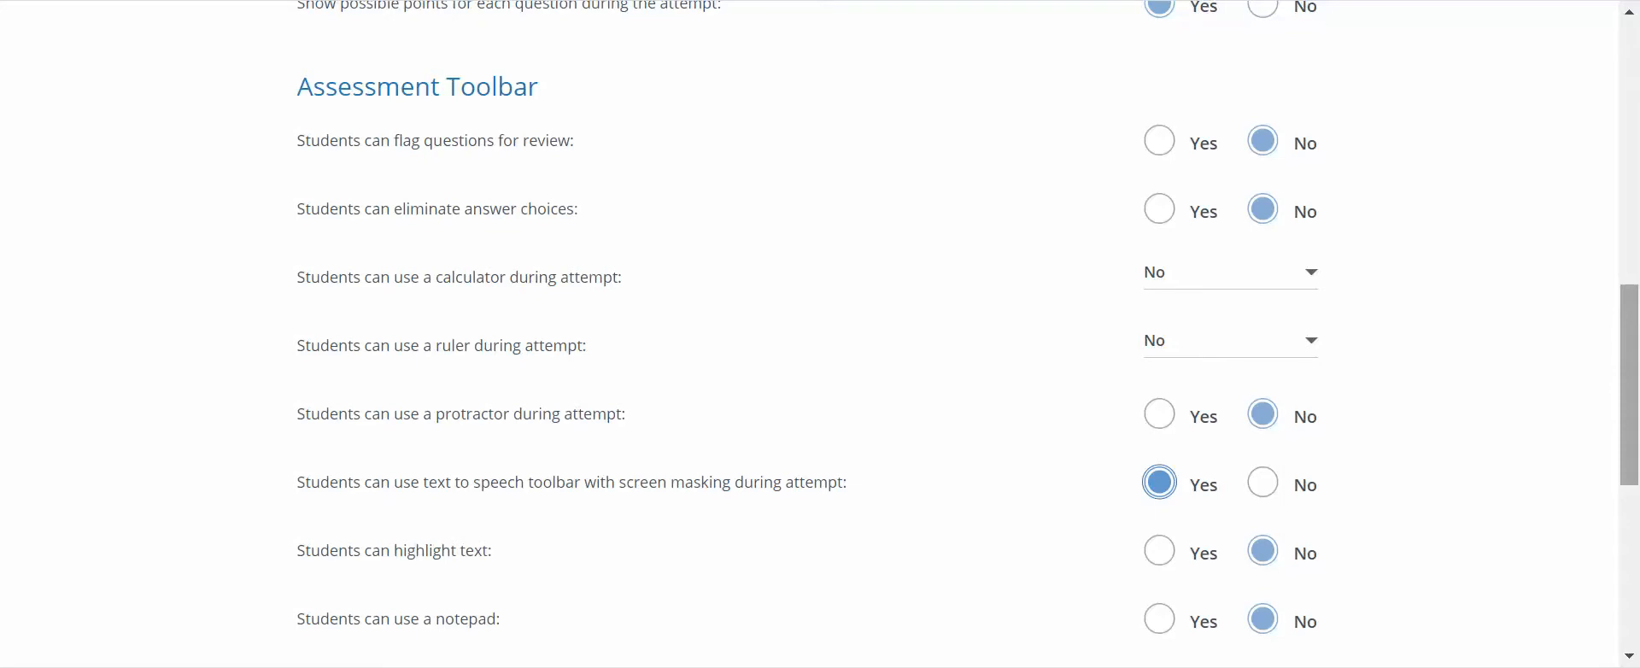
pyautogui.click(1159, 551)
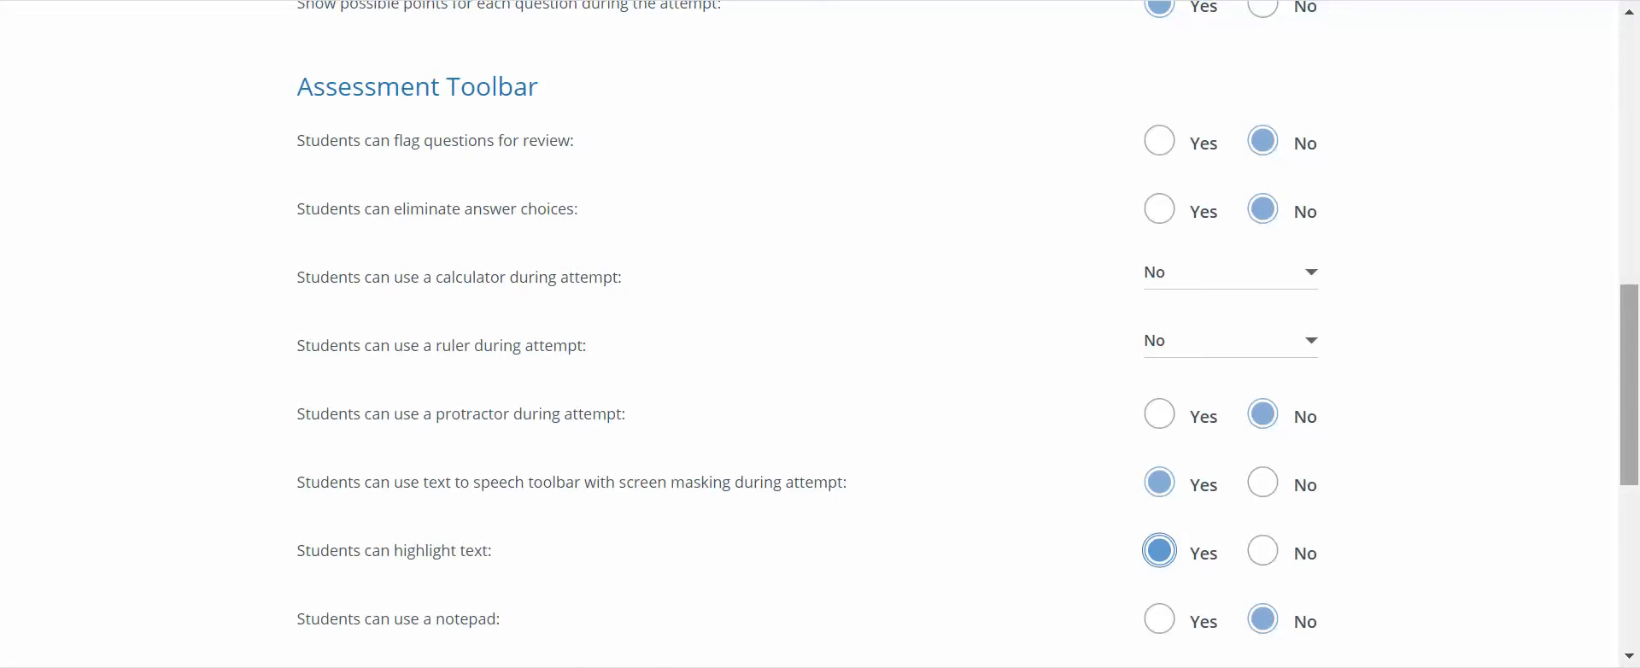
# Check the choices for the number of student attempts, keep 1 time, and save the assessment setup.
pyautogui.scroll(-5, 820, 333)
pyautogui.scroll(-1, 820, 333)
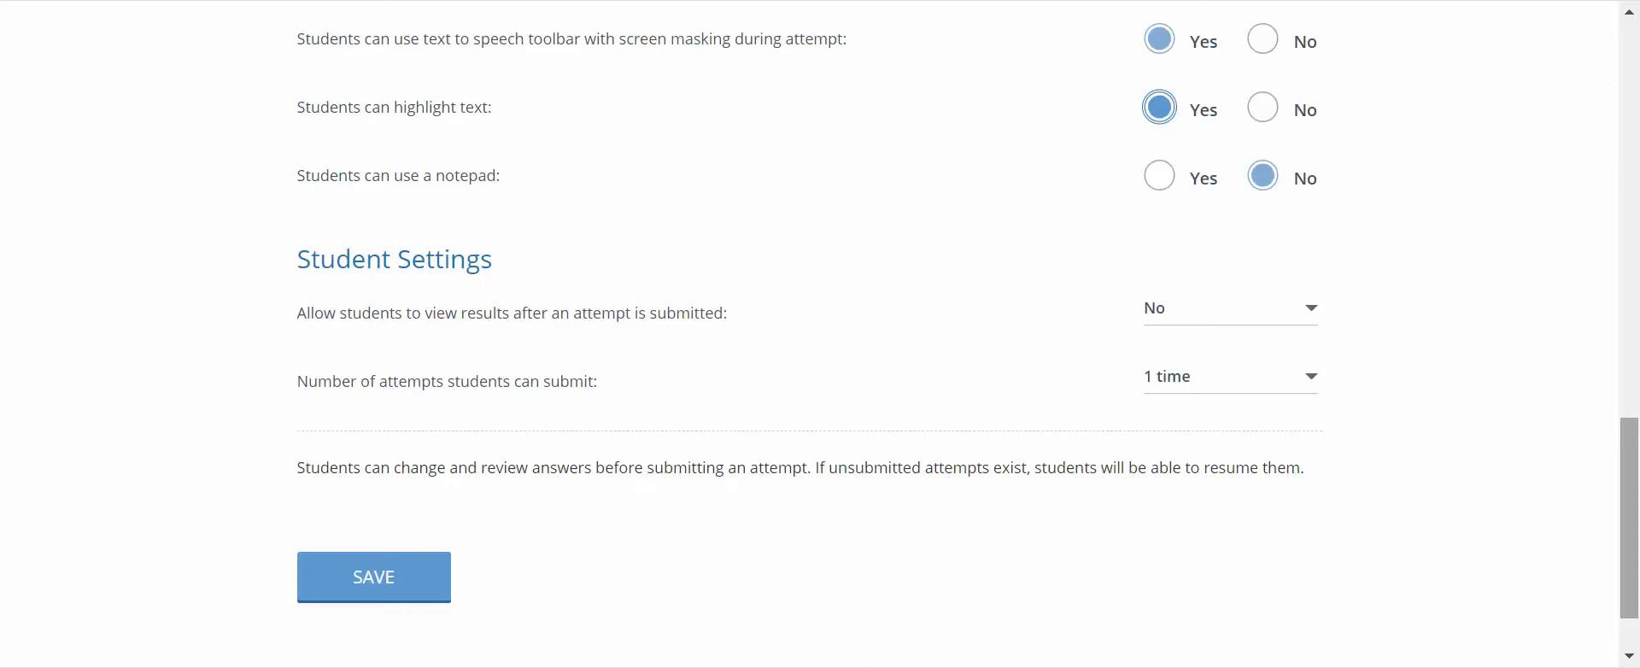
pyautogui.click(1230, 376)
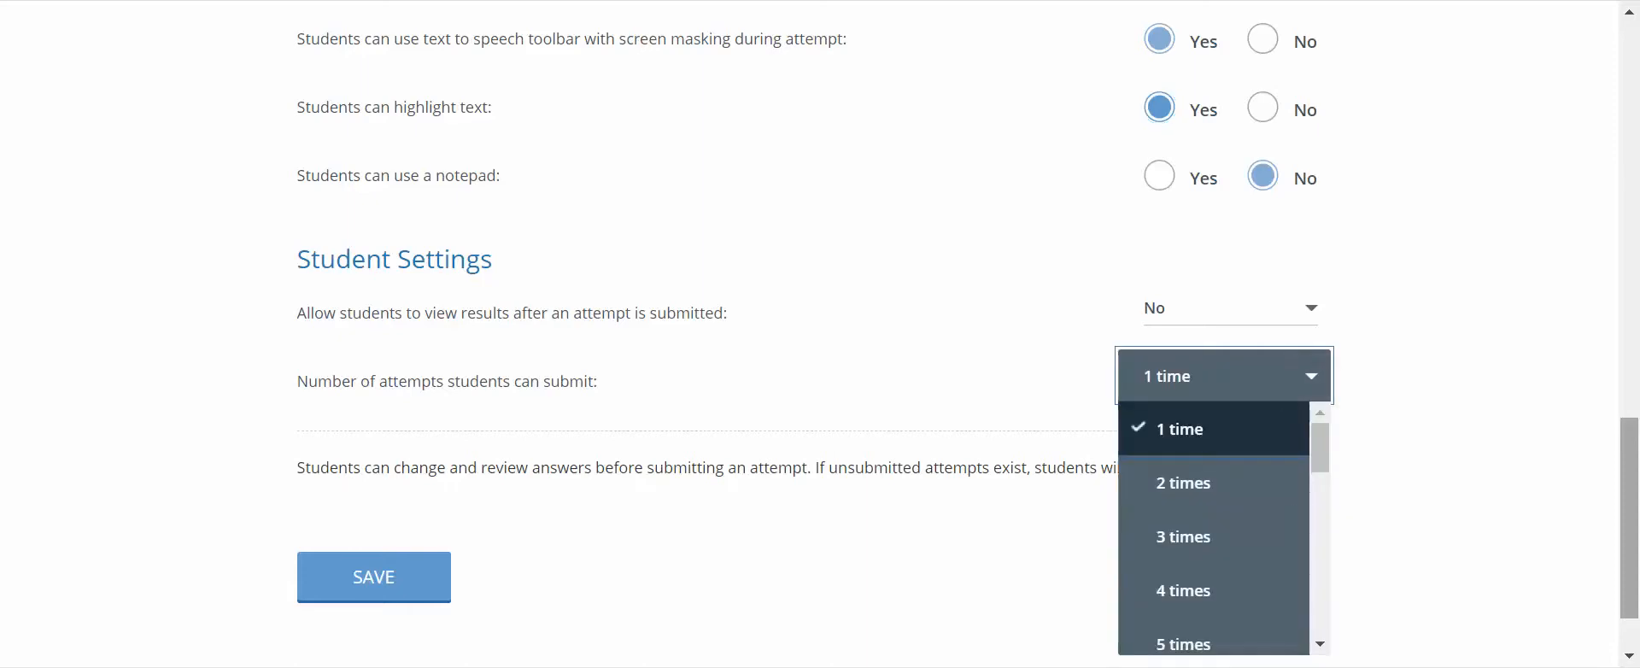
pyautogui.click(1439, 444)
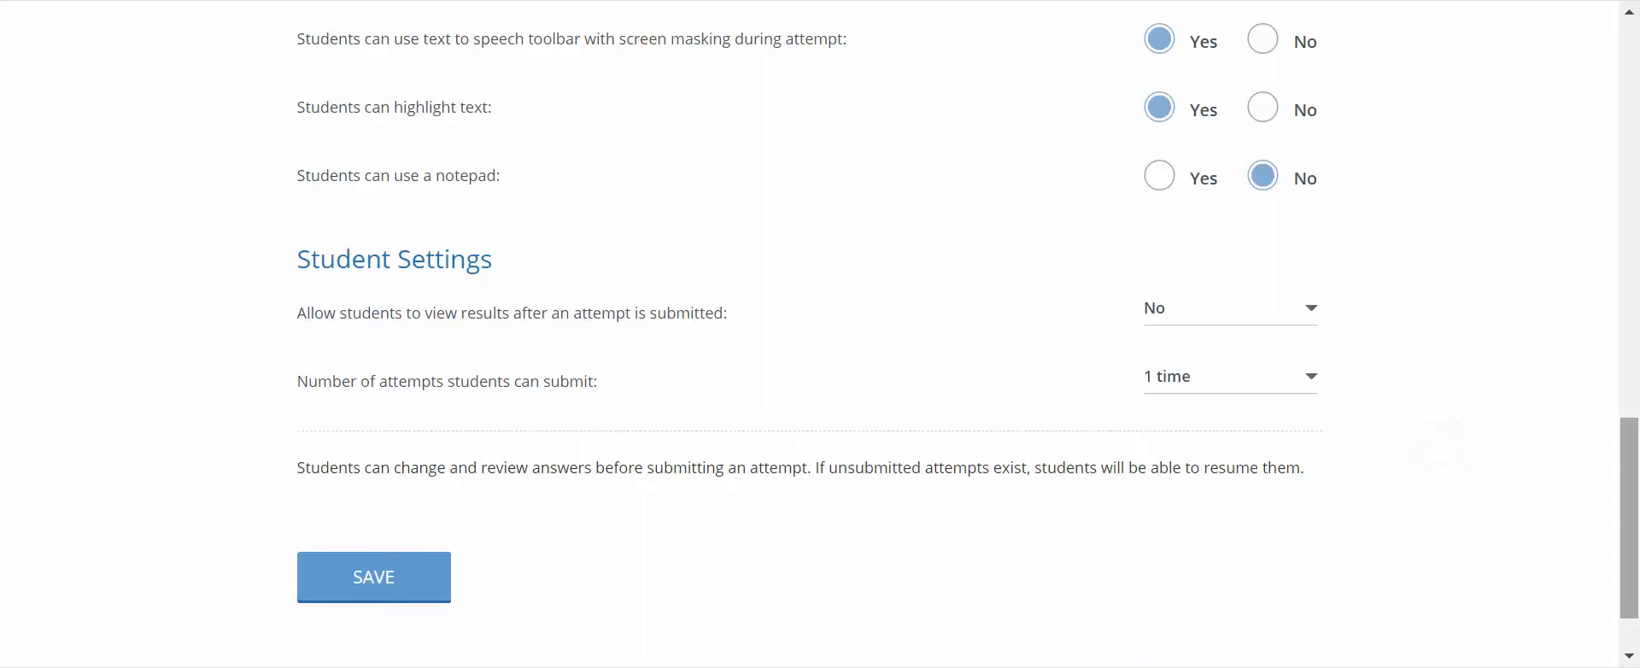
pyautogui.click(373, 577)
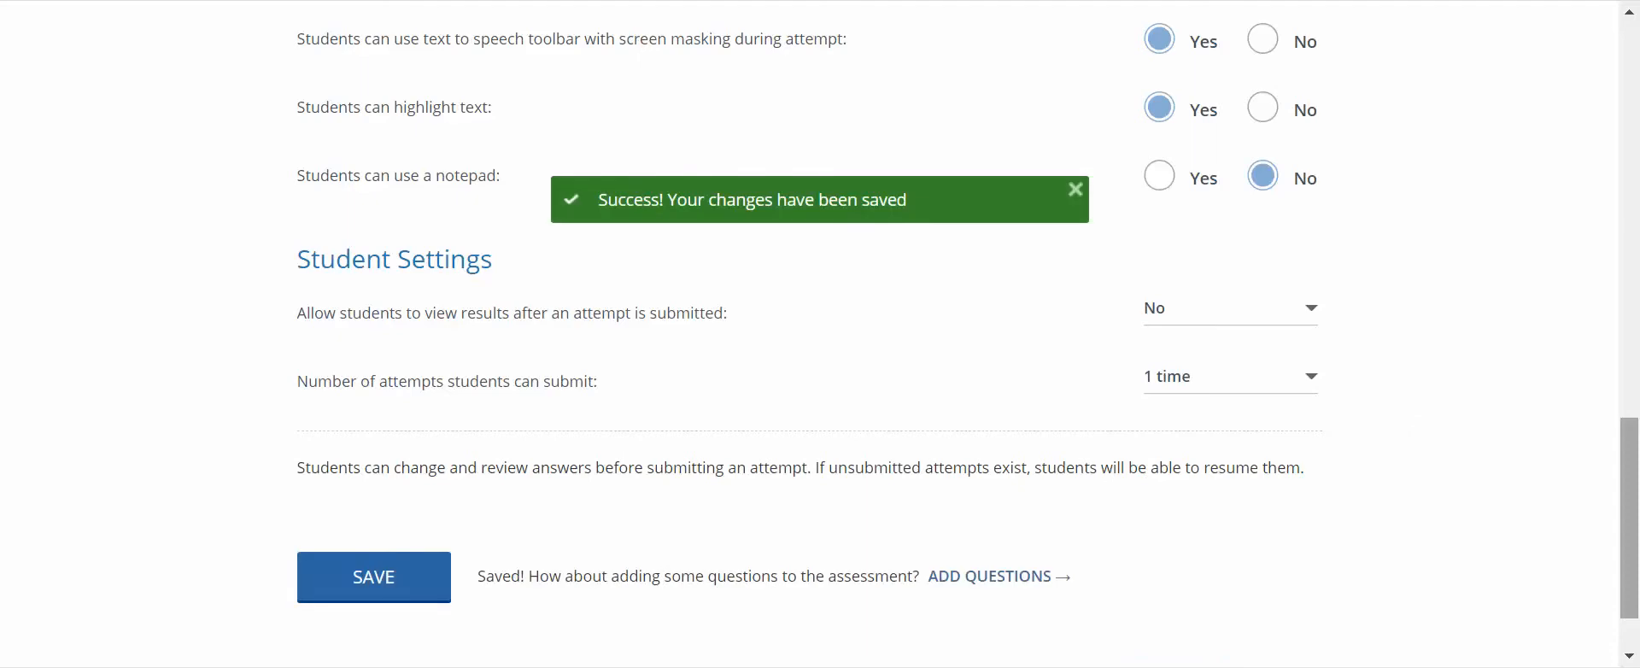
# Go to the assessment's questions and start a new multiple choice item, cancelling it without saving.
pyautogui.scroll(12, 810, 342)
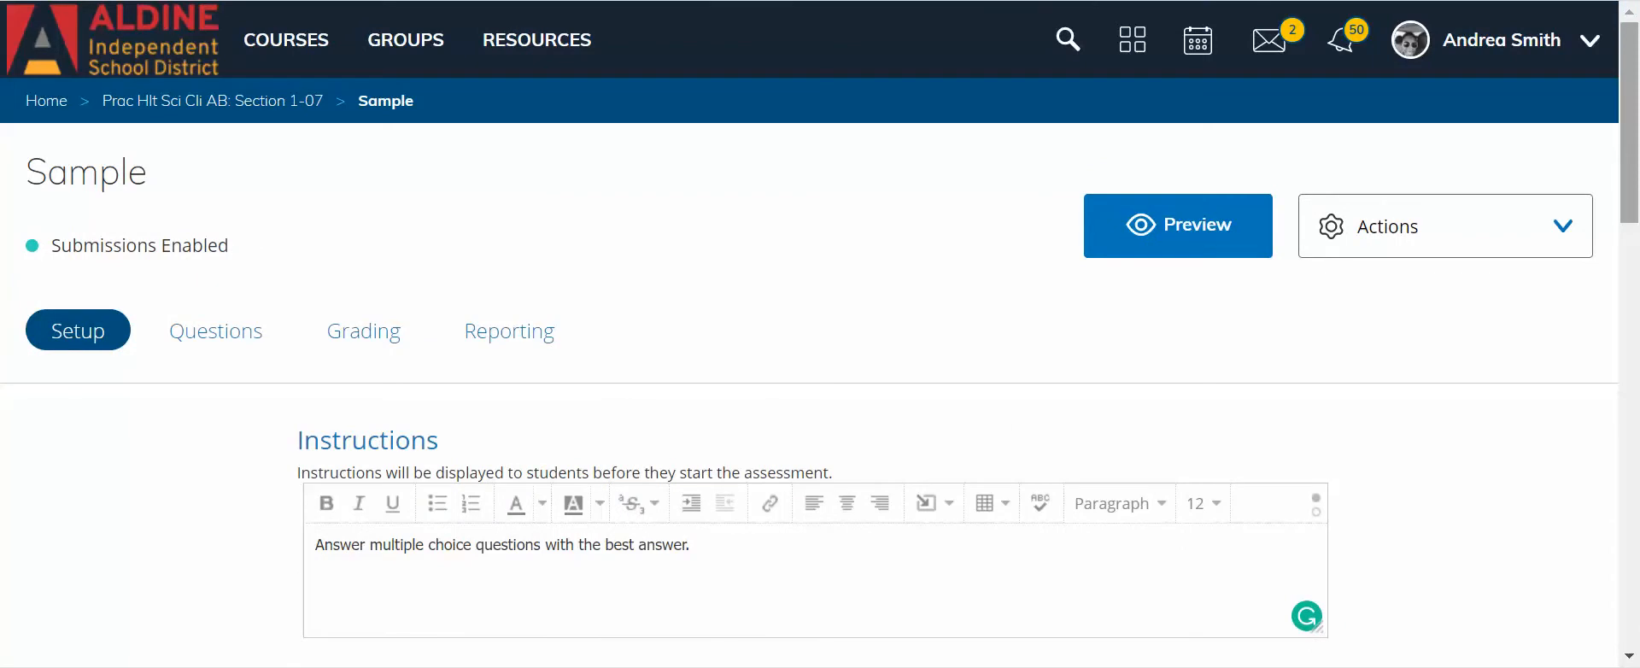
pyautogui.click(215, 330)
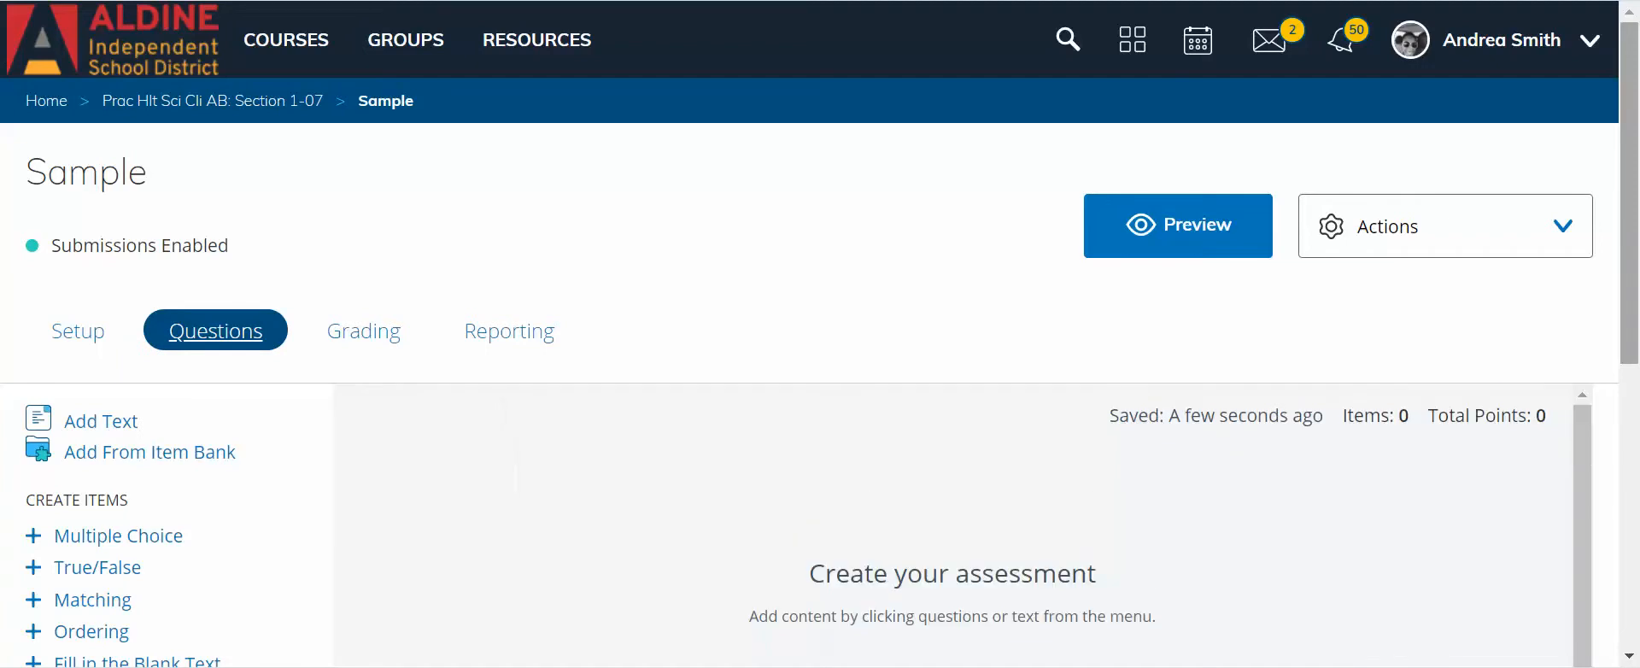
pyautogui.scroll(-4, 820, 334)
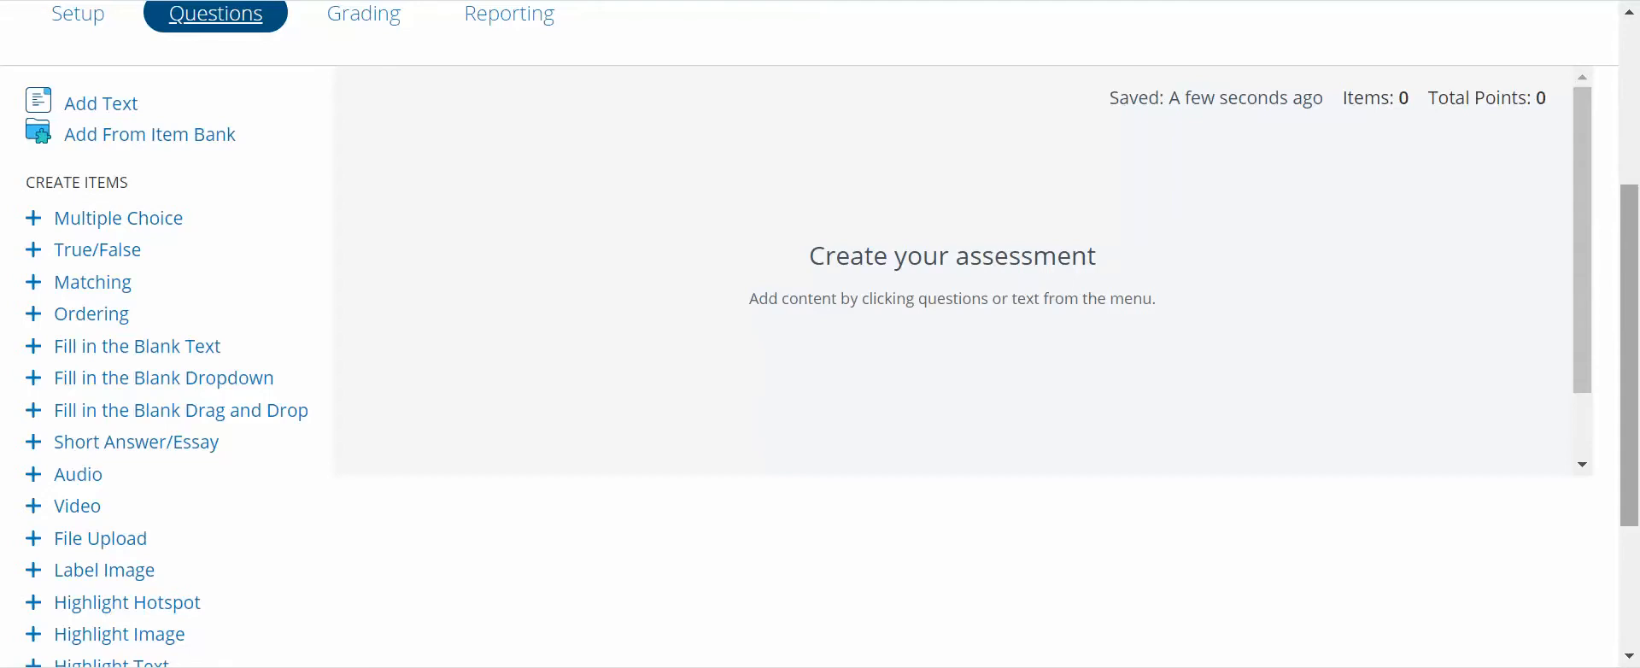
pyautogui.click(118, 218)
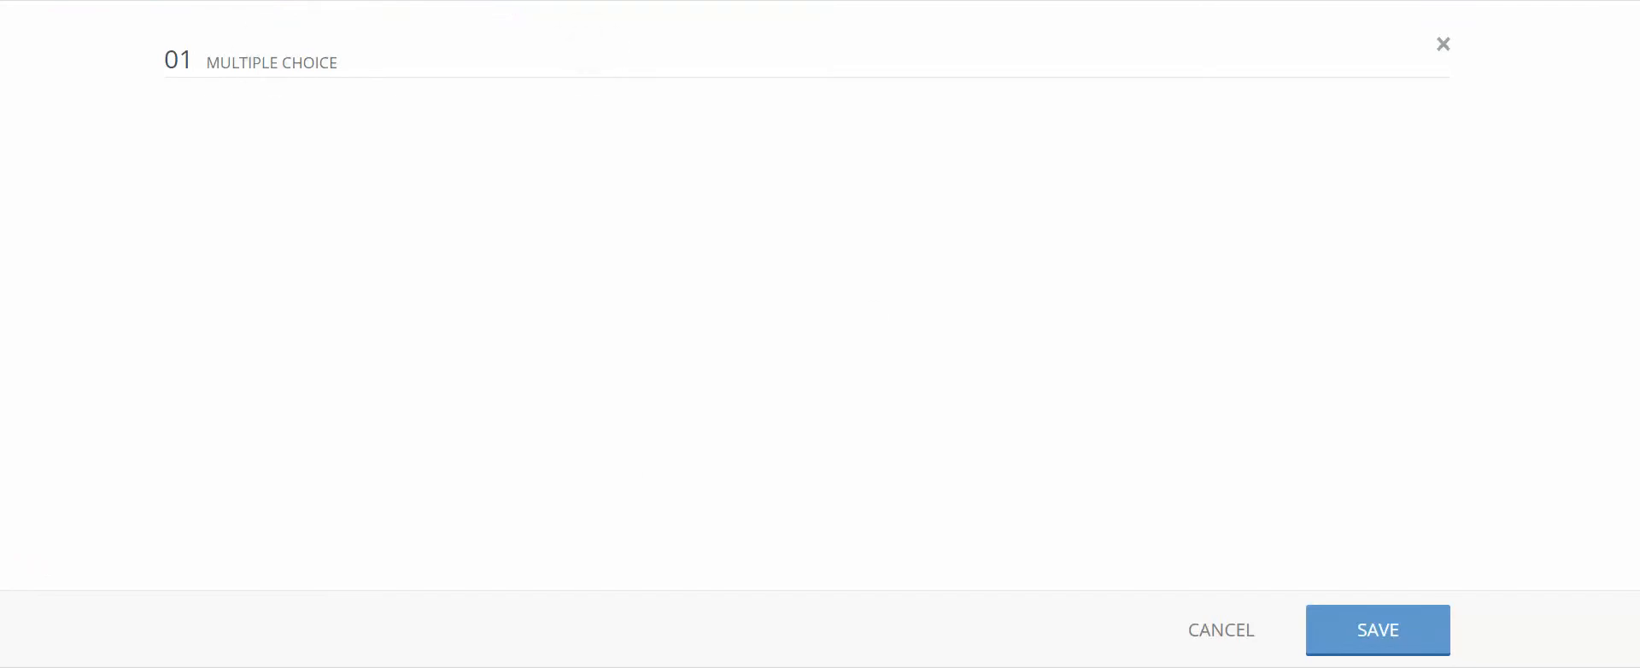
pyautogui.click(1221, 631)
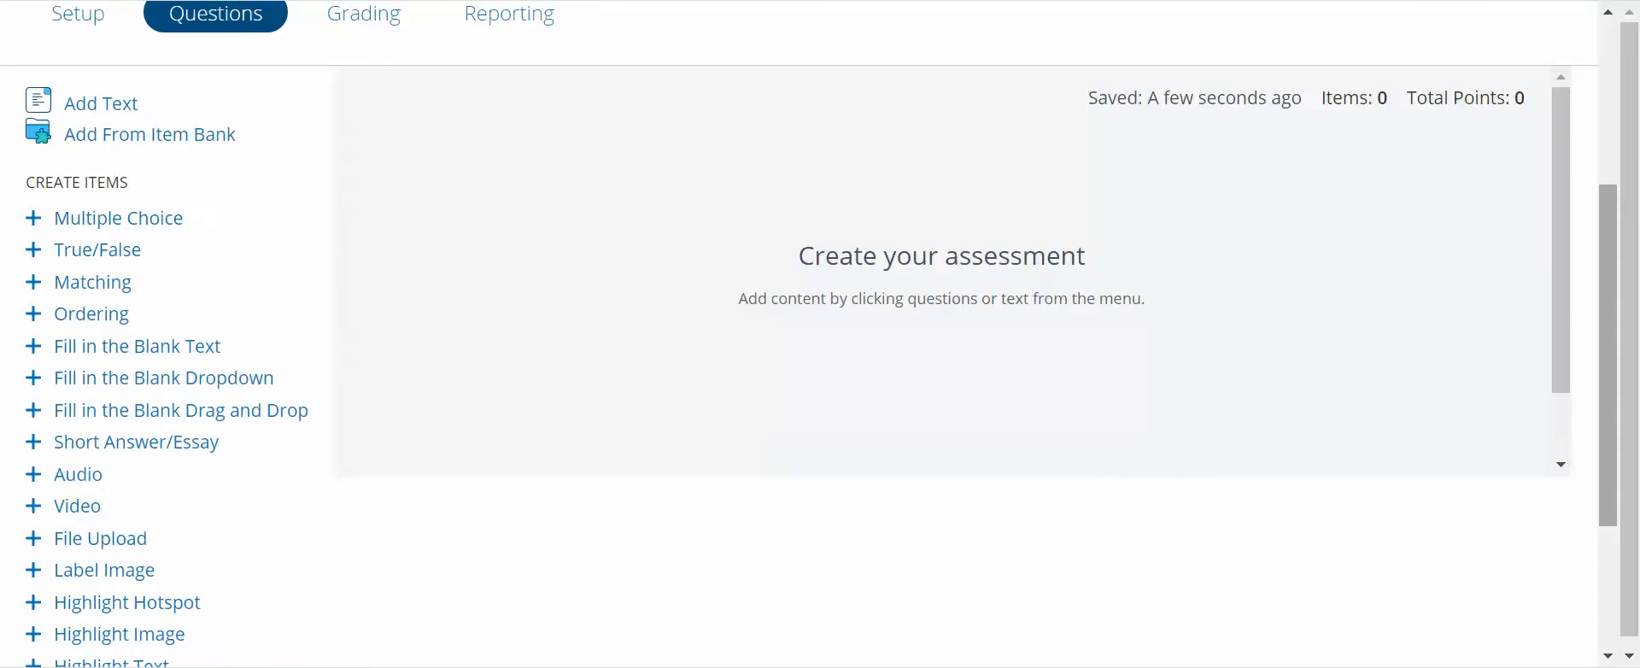
# Add a multiple choice item to the assessment with the question "What does CPT mean?".
pyautogui.click(171, 218)
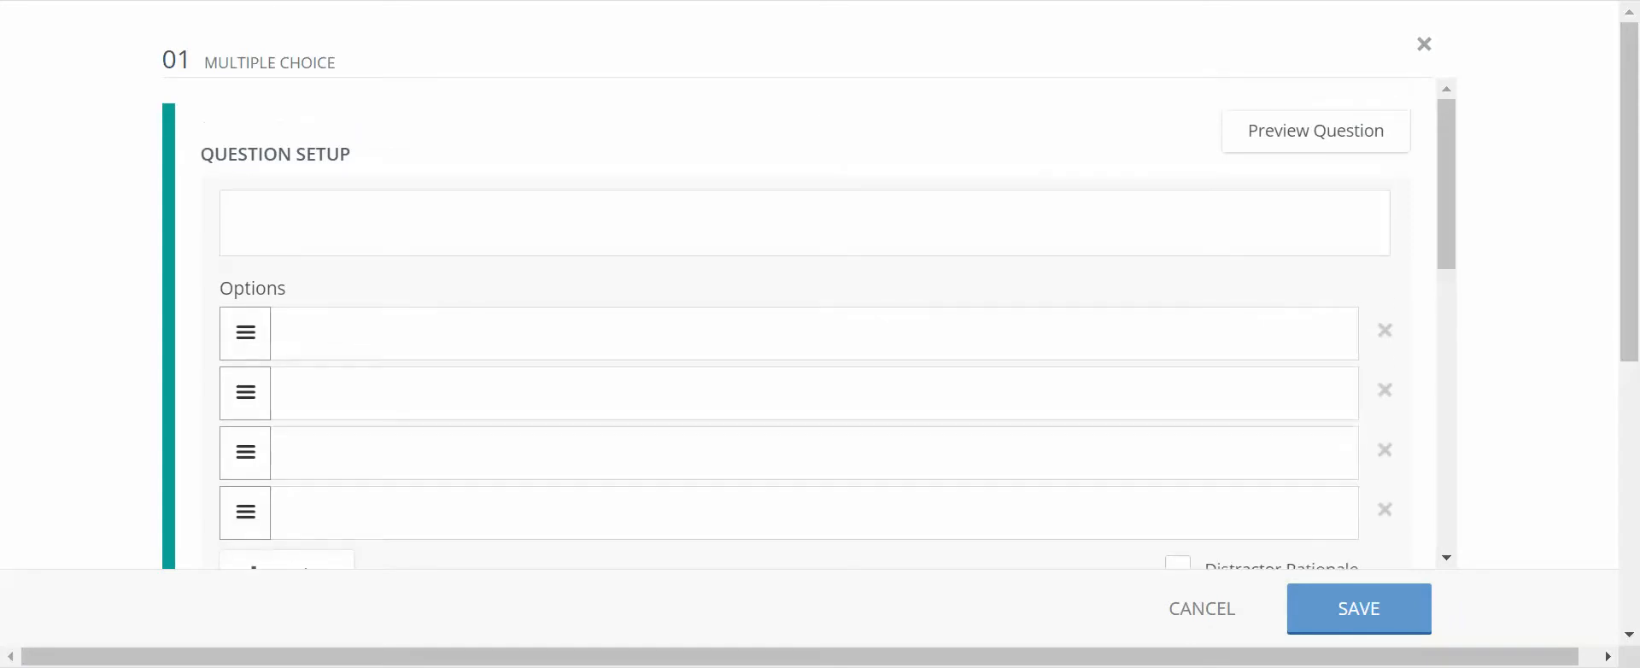
pyautogui.click(848, 213)
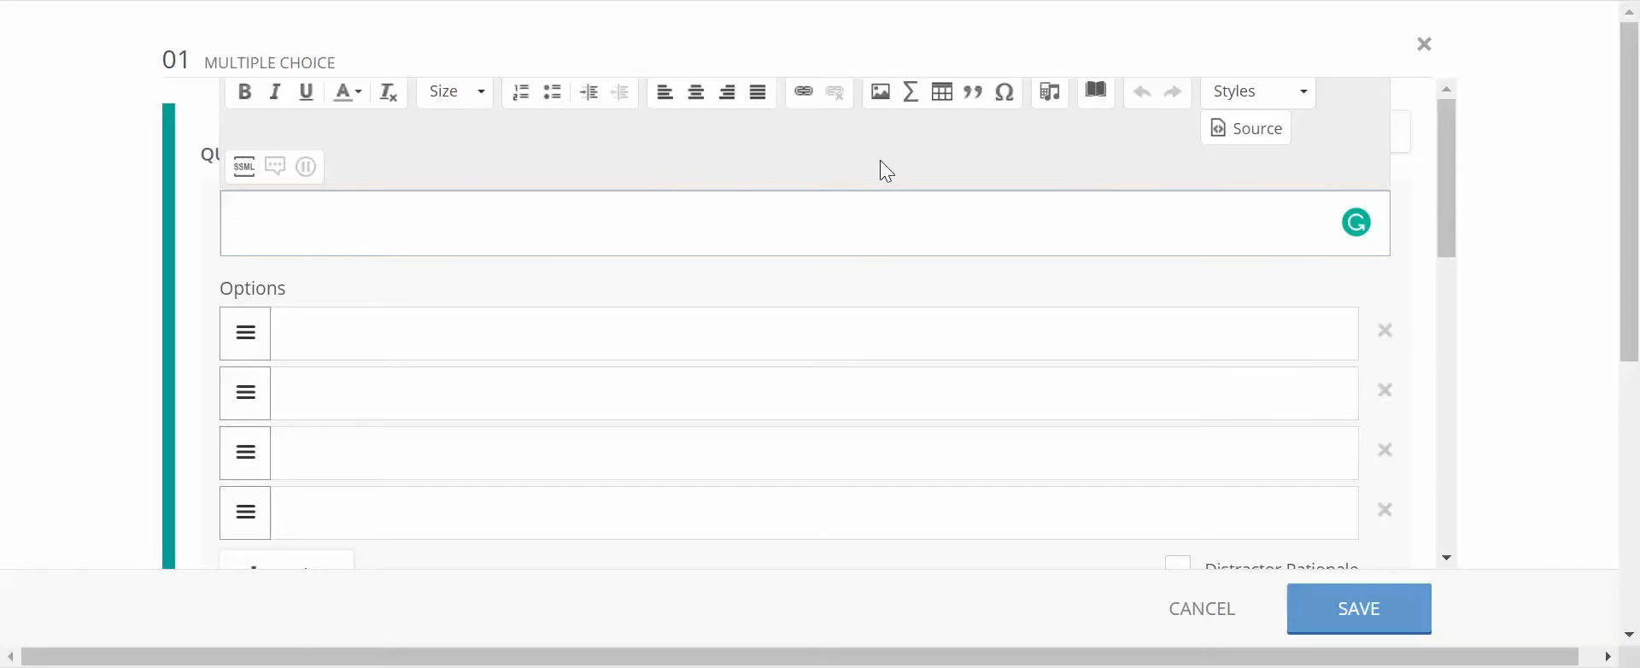
pyautogui.write('What do')
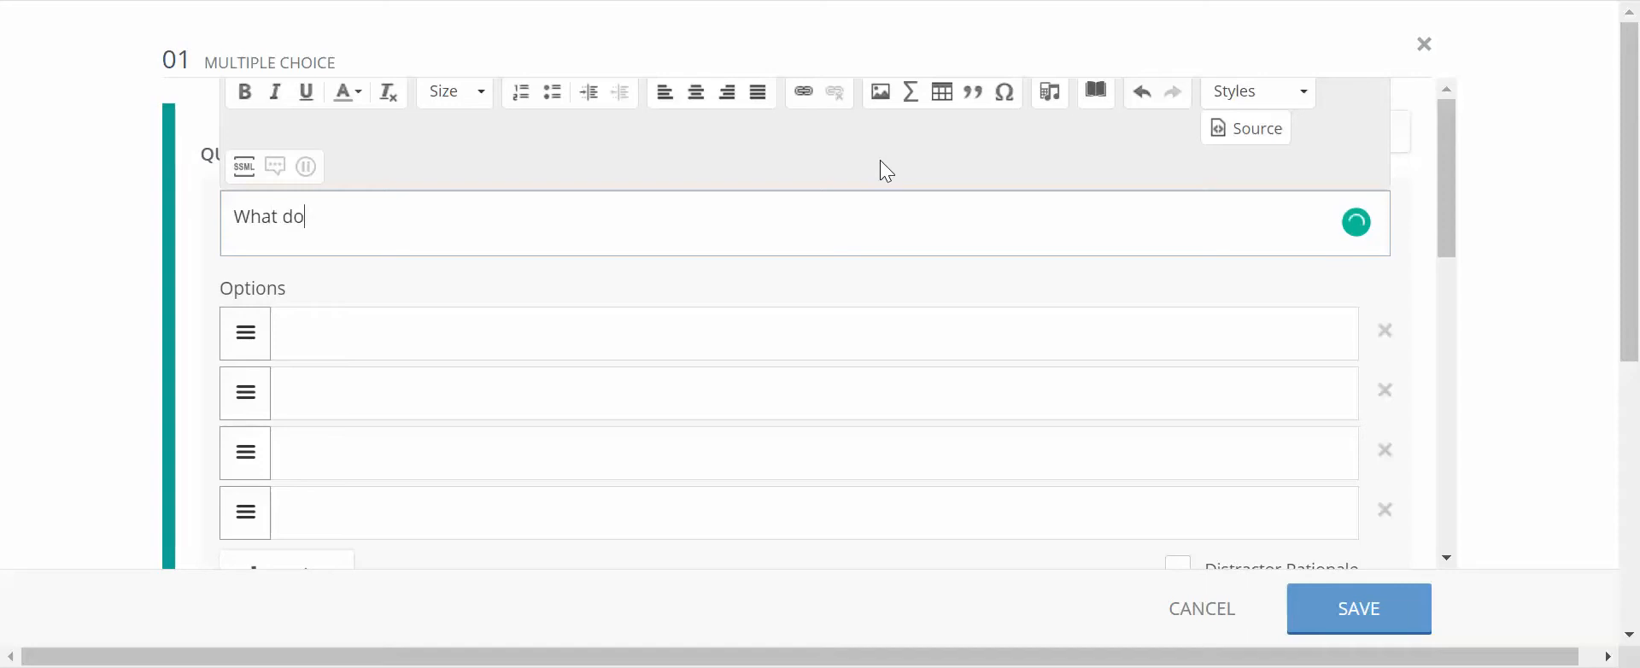
pyautogui.write('es CPT mean?')
# Enter "Current Procedural Terminology" as the first answer option and "Computer Programming Technology" as the second.
pyautogui.click(393, 342)
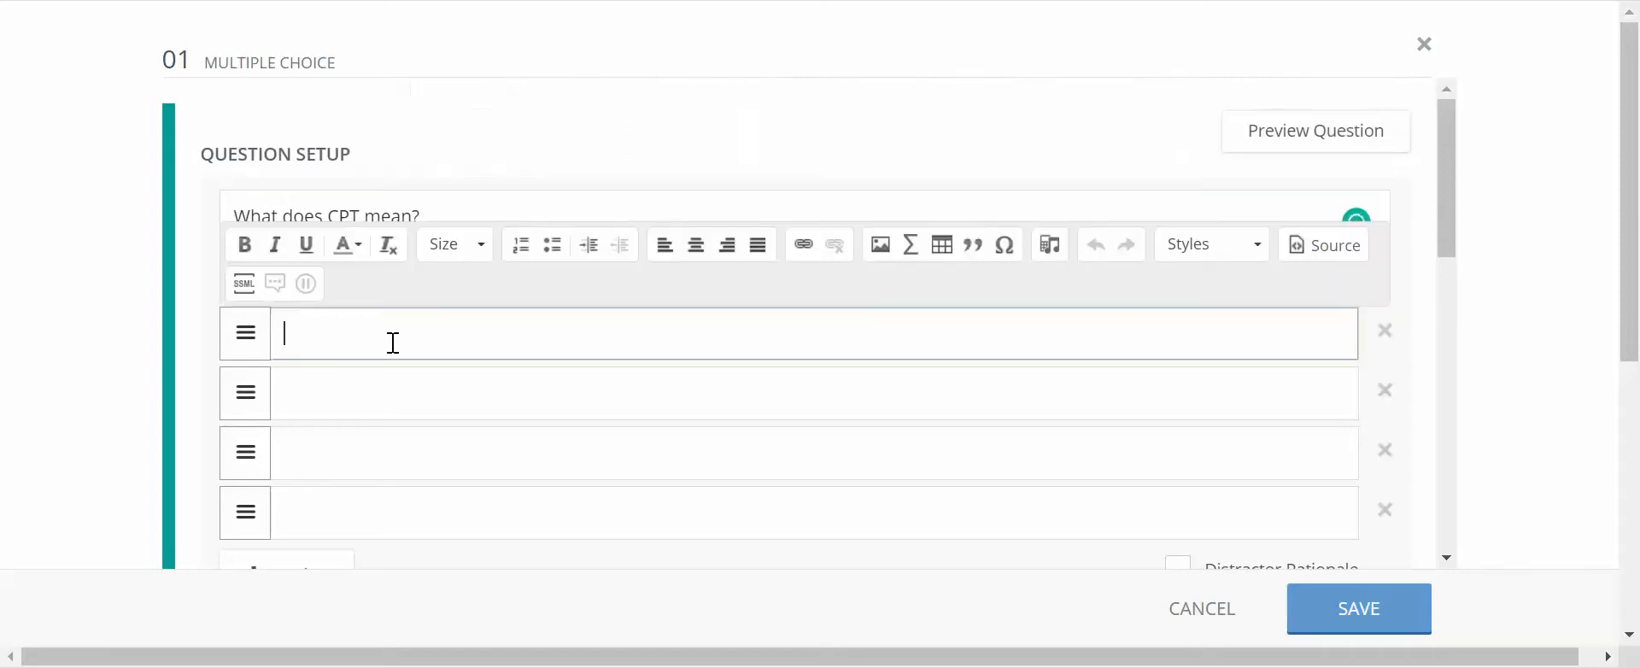
pyautogui.write('Current Procedural Term')
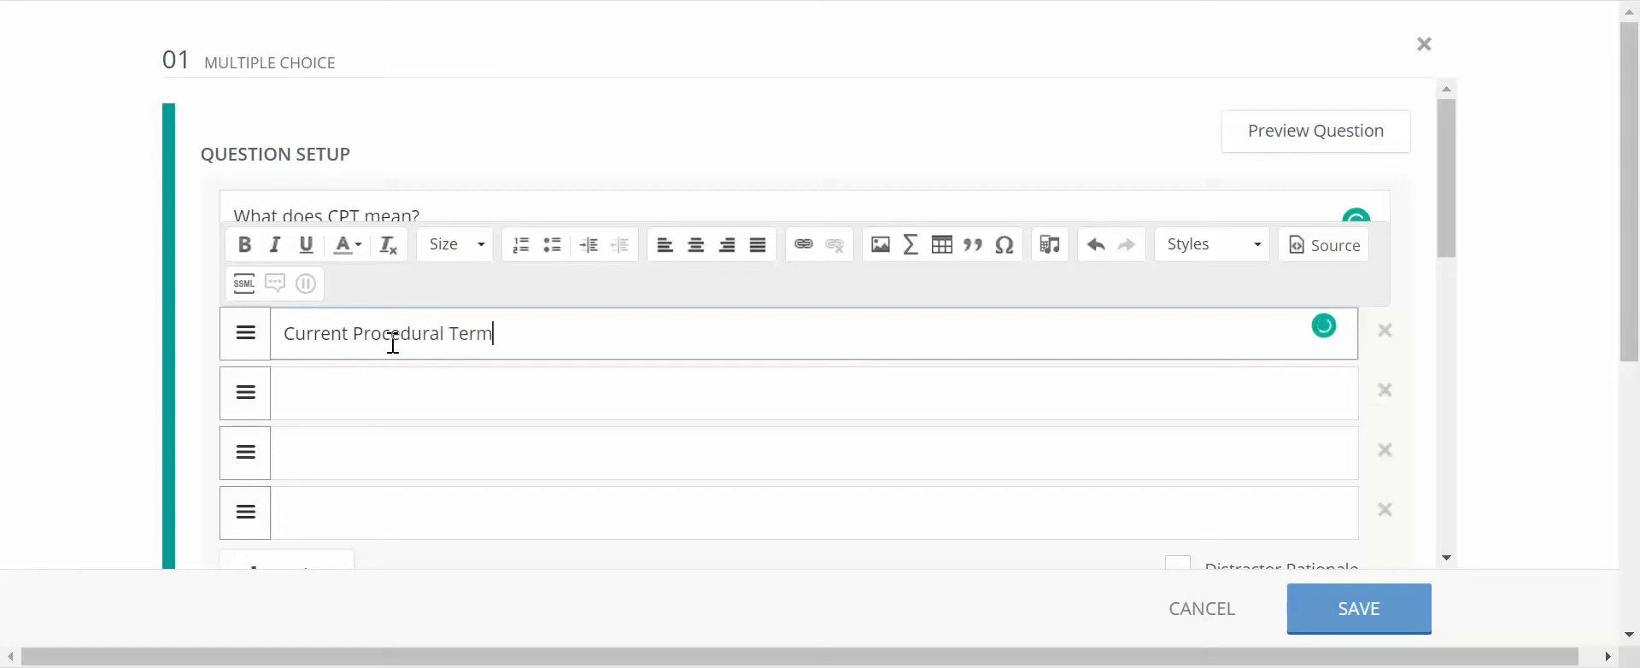
pyautogui.write('inology')
pyautogui.click(410, 408)
pyautogui.write('Comp')
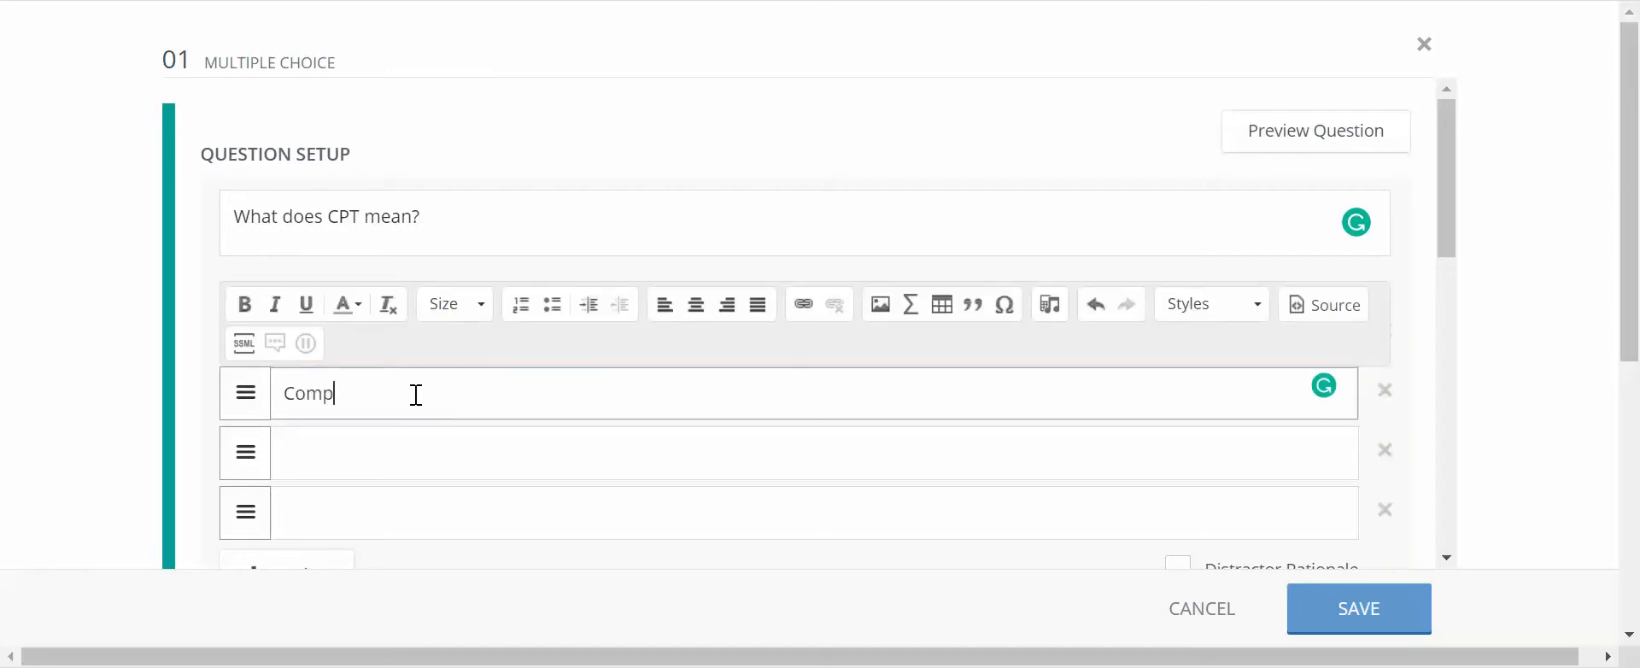
pyautogui.write('uter Programing')
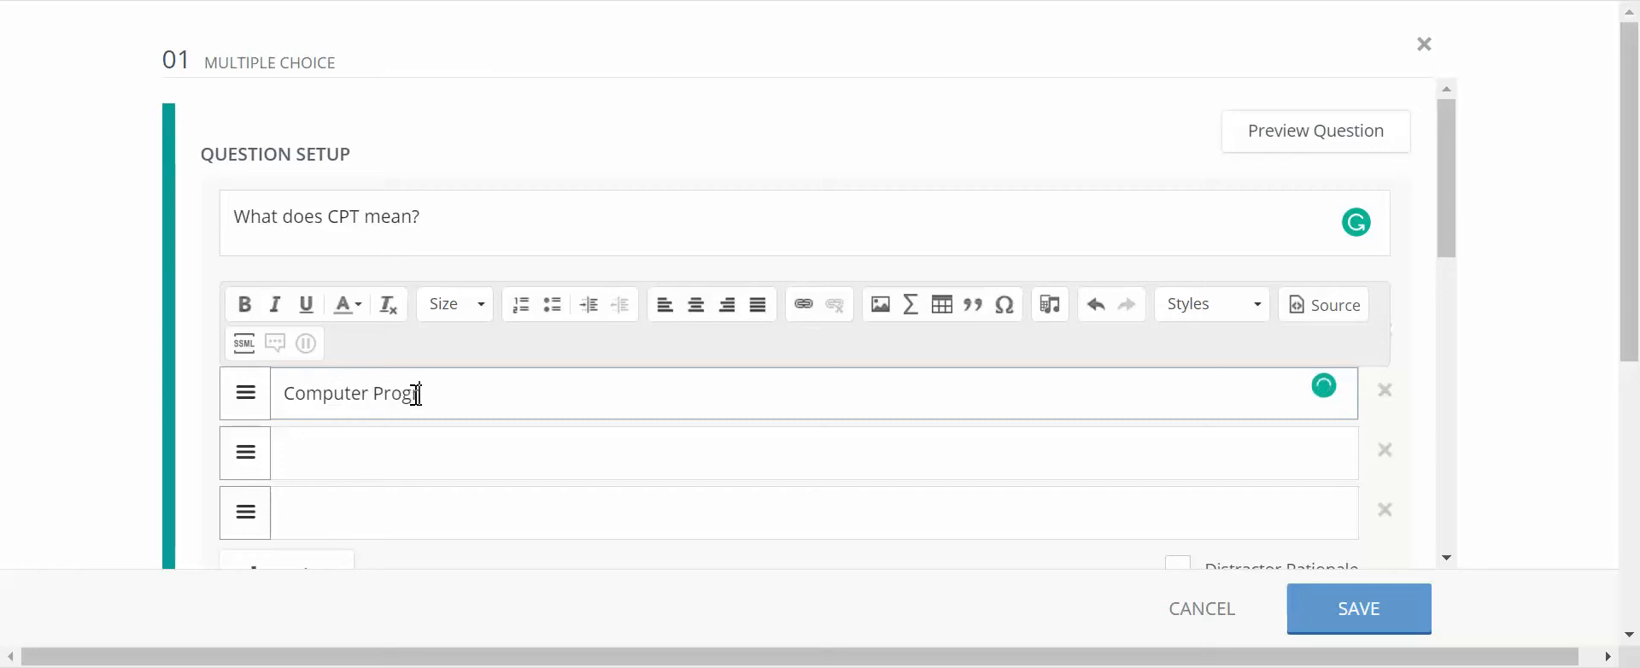
pyautogui.press('BackSpace')
pyautogui.press('BackSpace')
pyautogui.press('BackSpace')
pyautogui.press('BackSpace')
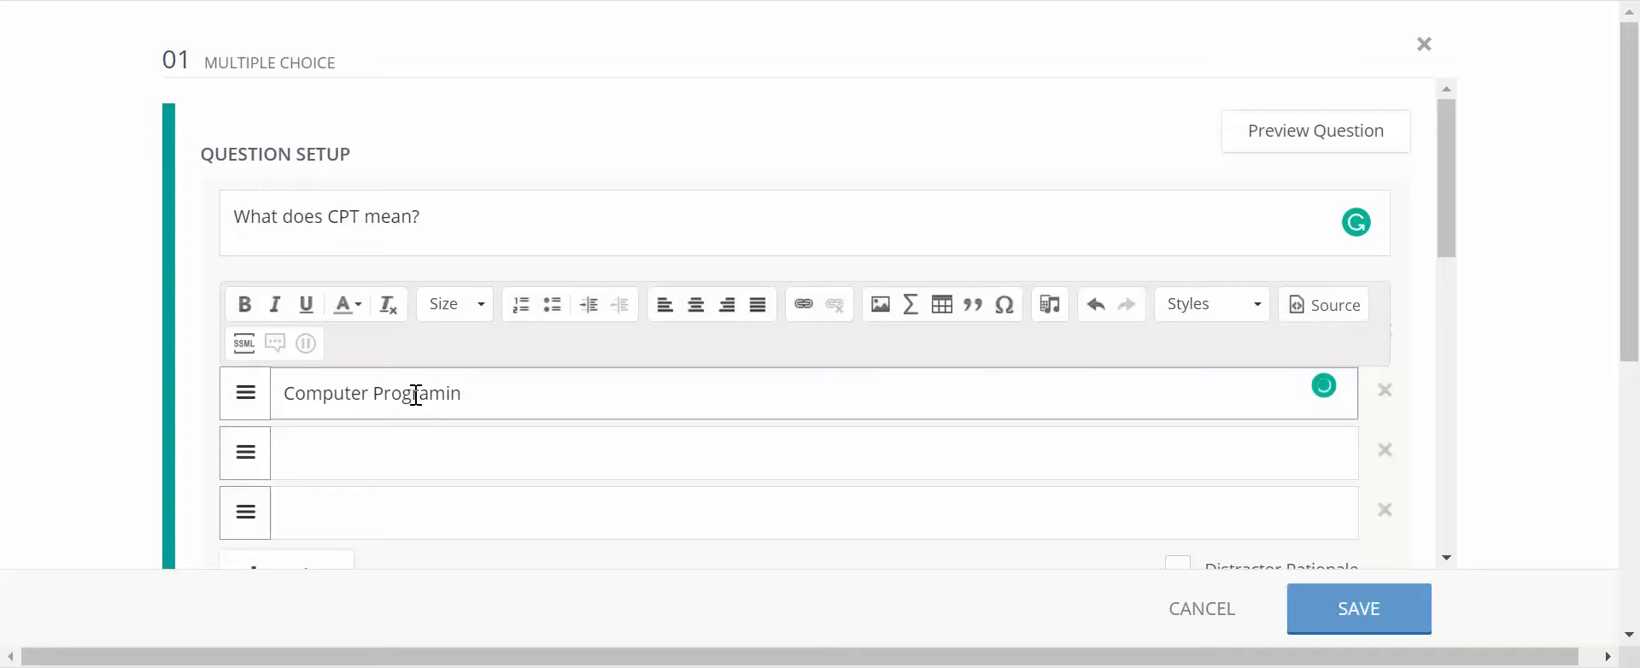
pyautogui.write('ming Technology')
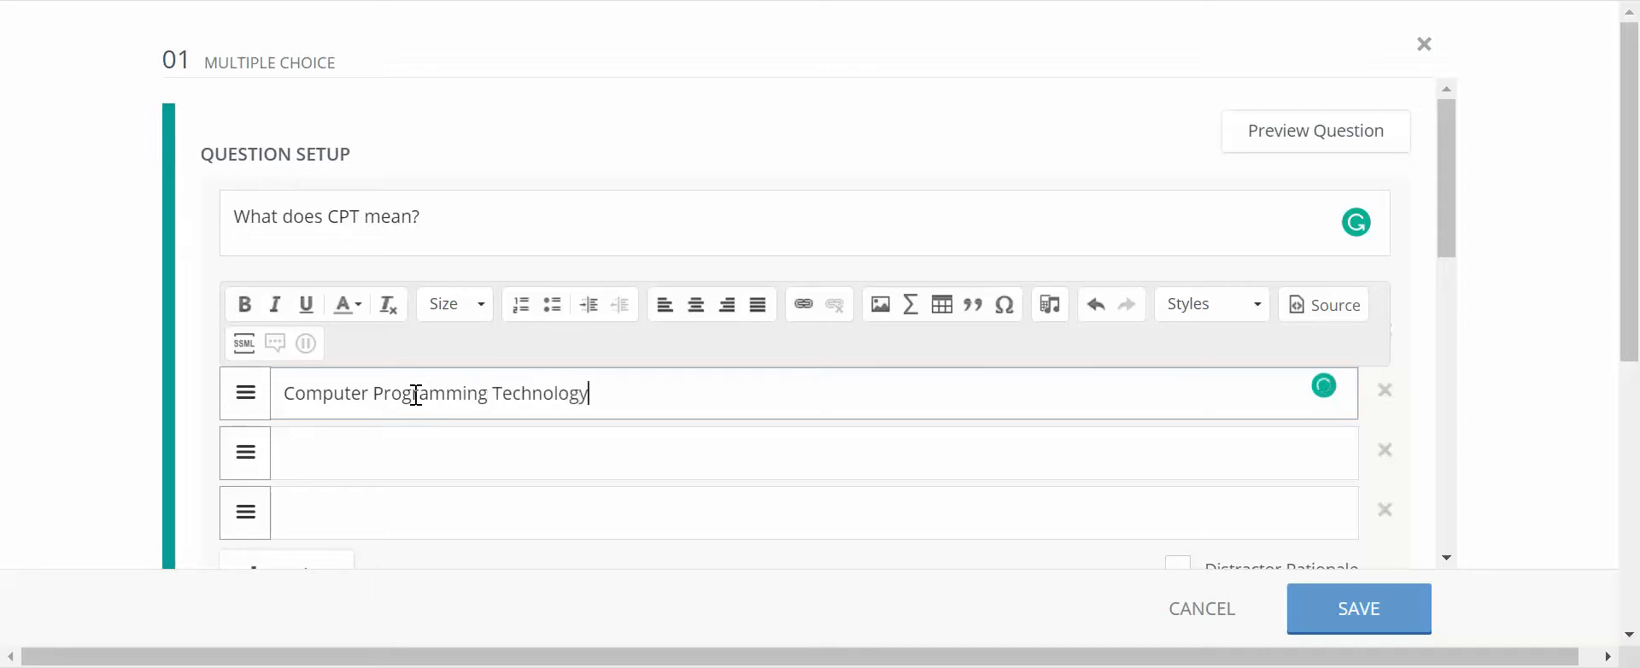
pyautogui.press('Tab')
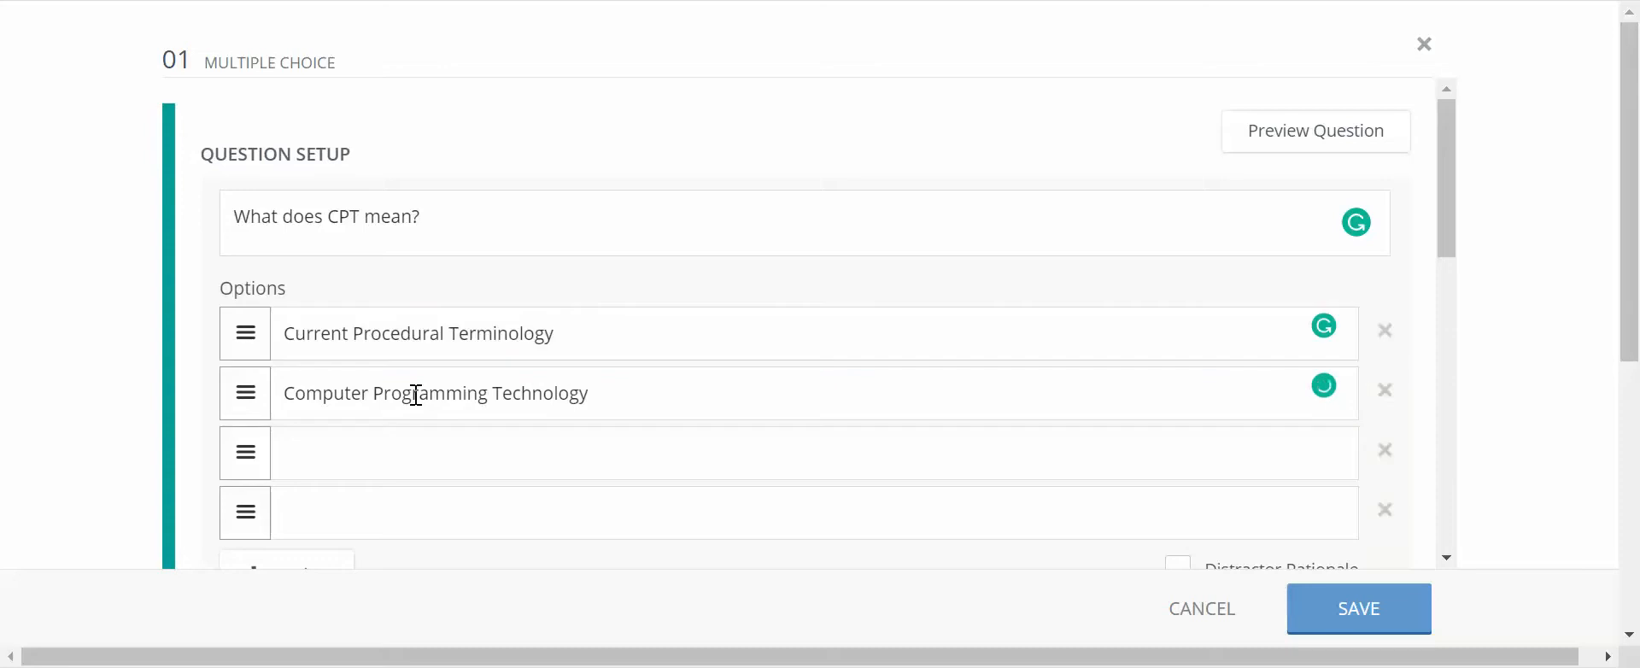
# Enter "CPT" as the third answer option and "Current Protocol Technology" as the fourth.
pyautogui.click(425, 438)
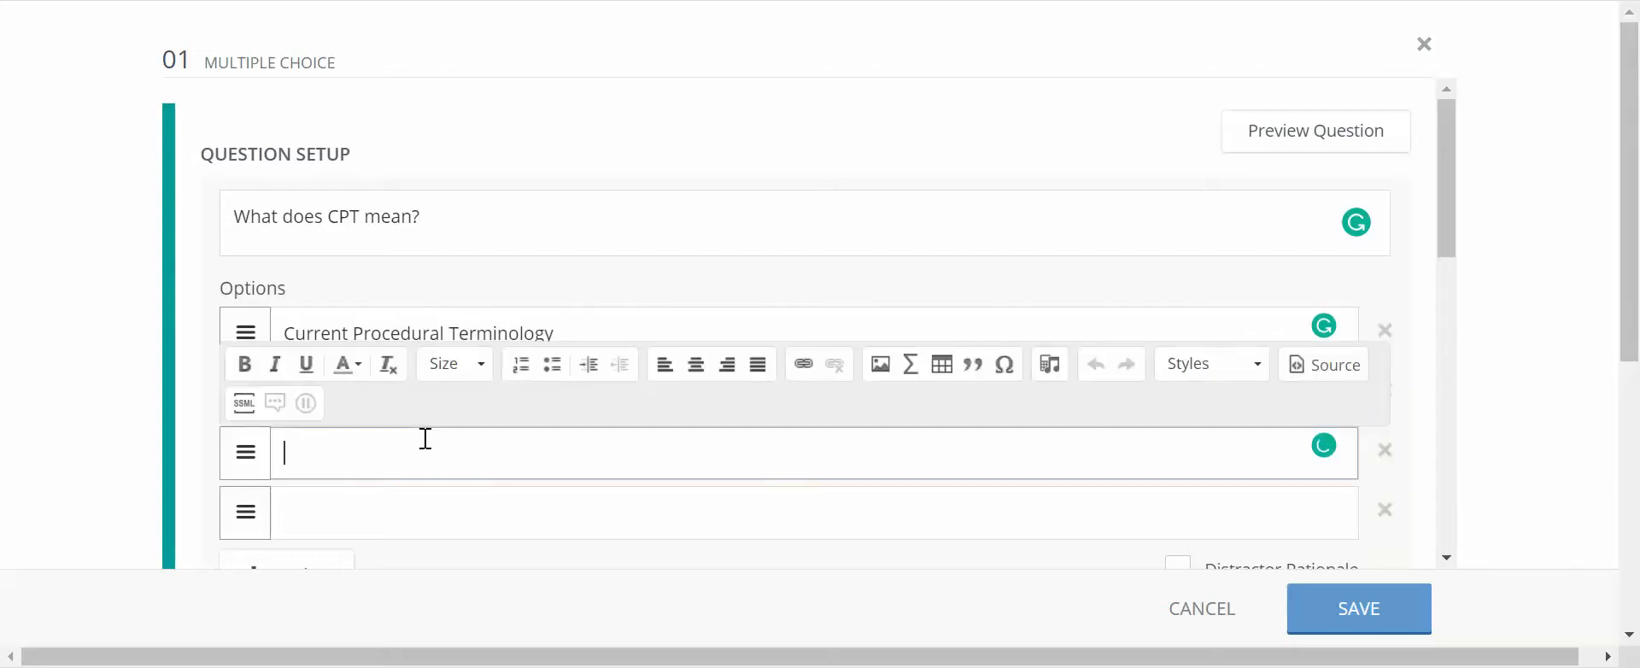
pyautogui.write('CPT')
pyautogui.press('Tab')
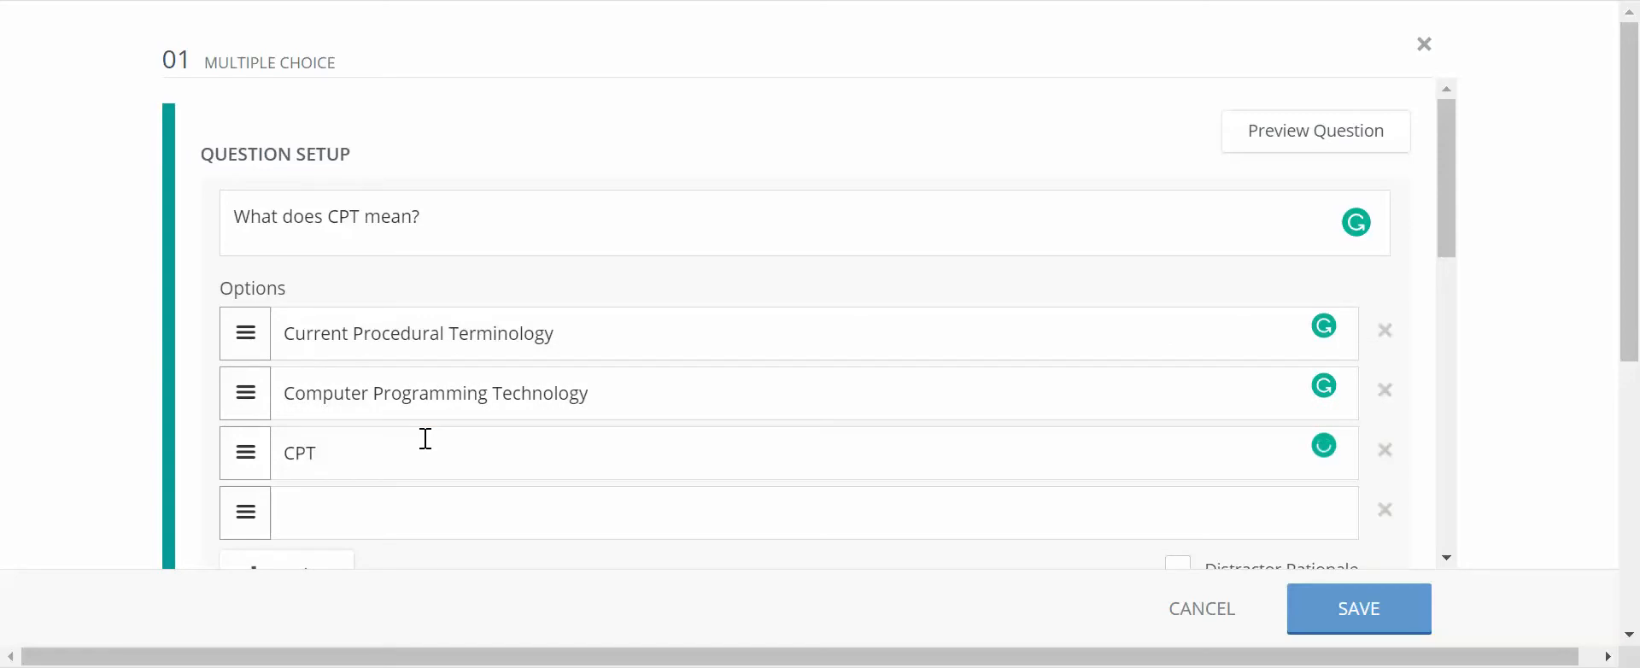
pyautogui.click(404, 513)
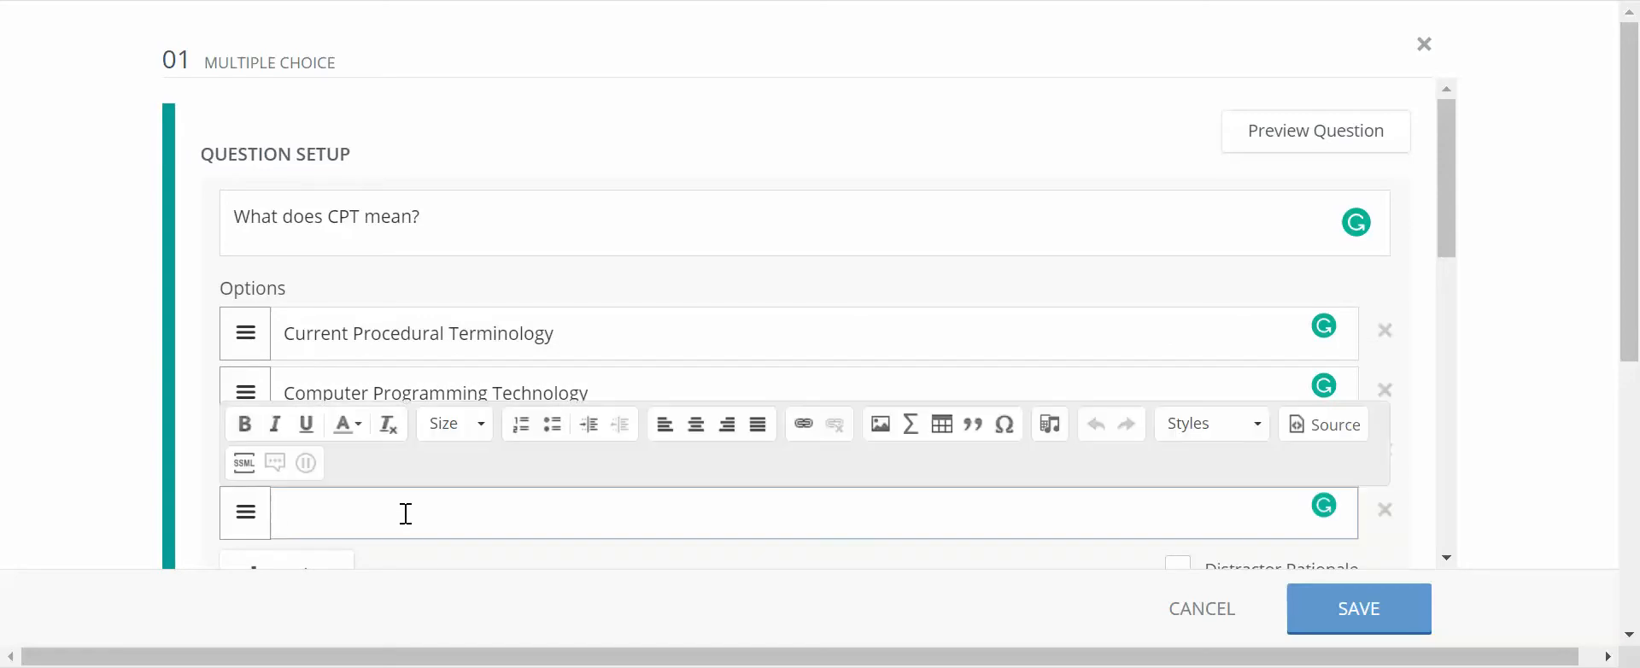
pyautogui.write('Curreny')
pyautogui.press('BackSpace')
pyautogui.write('t Protocol')
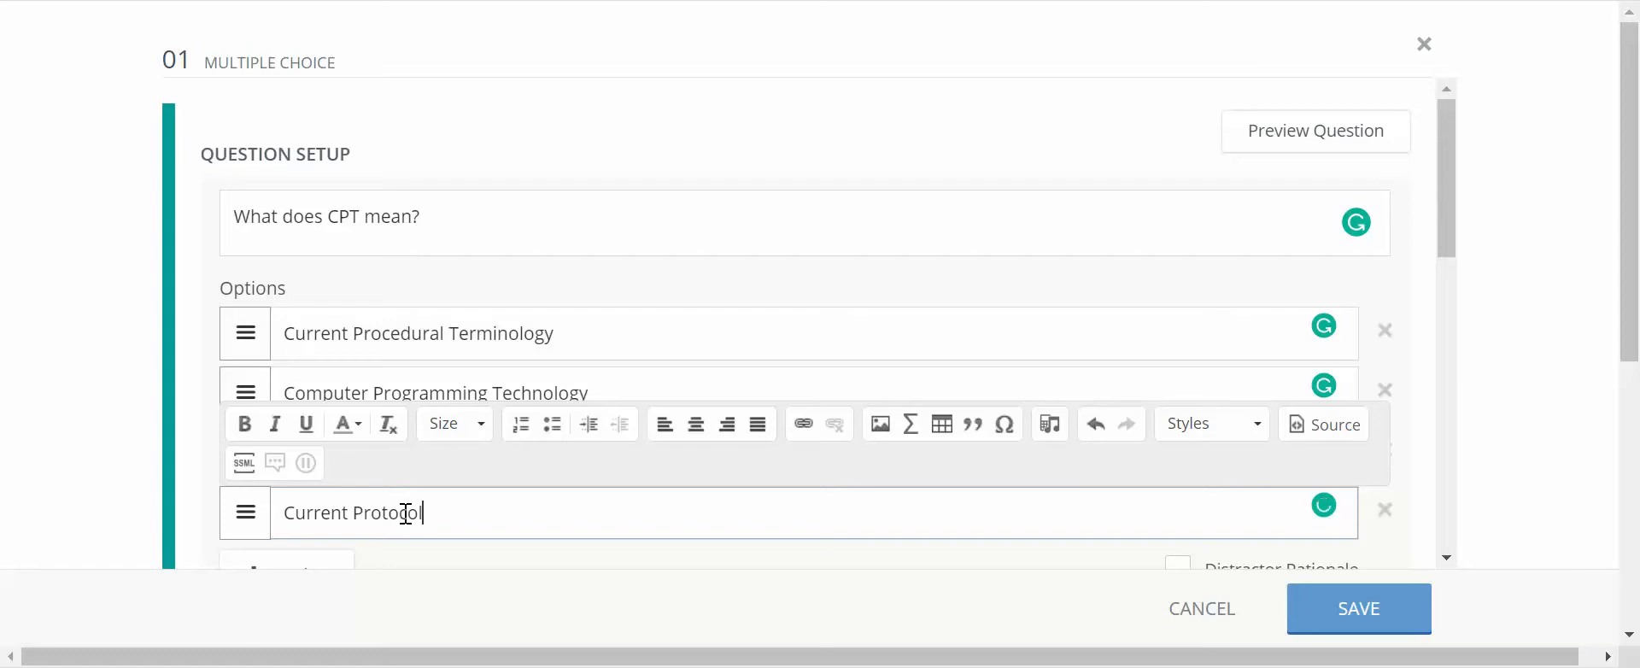
pyautogui.write(' Technology')
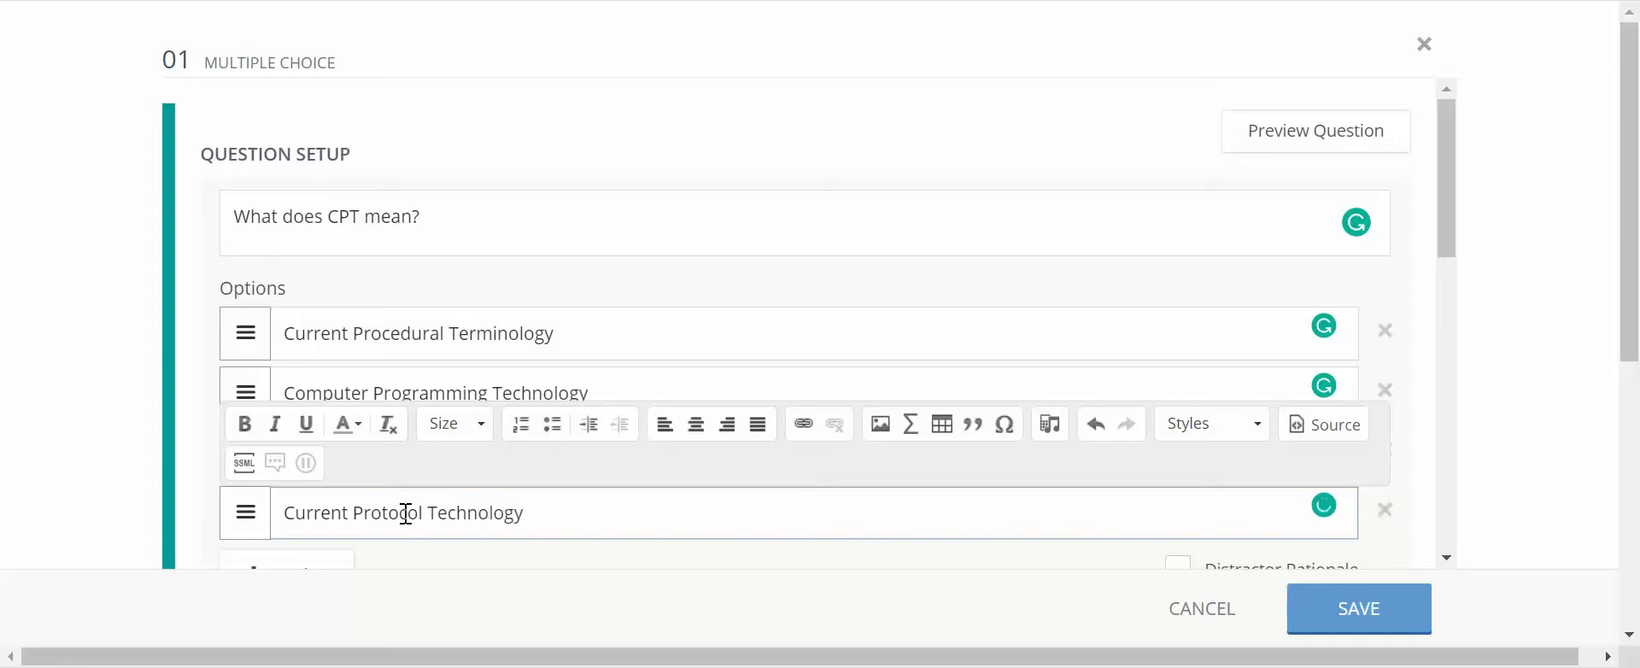
pyautogui.scroll(-2, 405, 512)
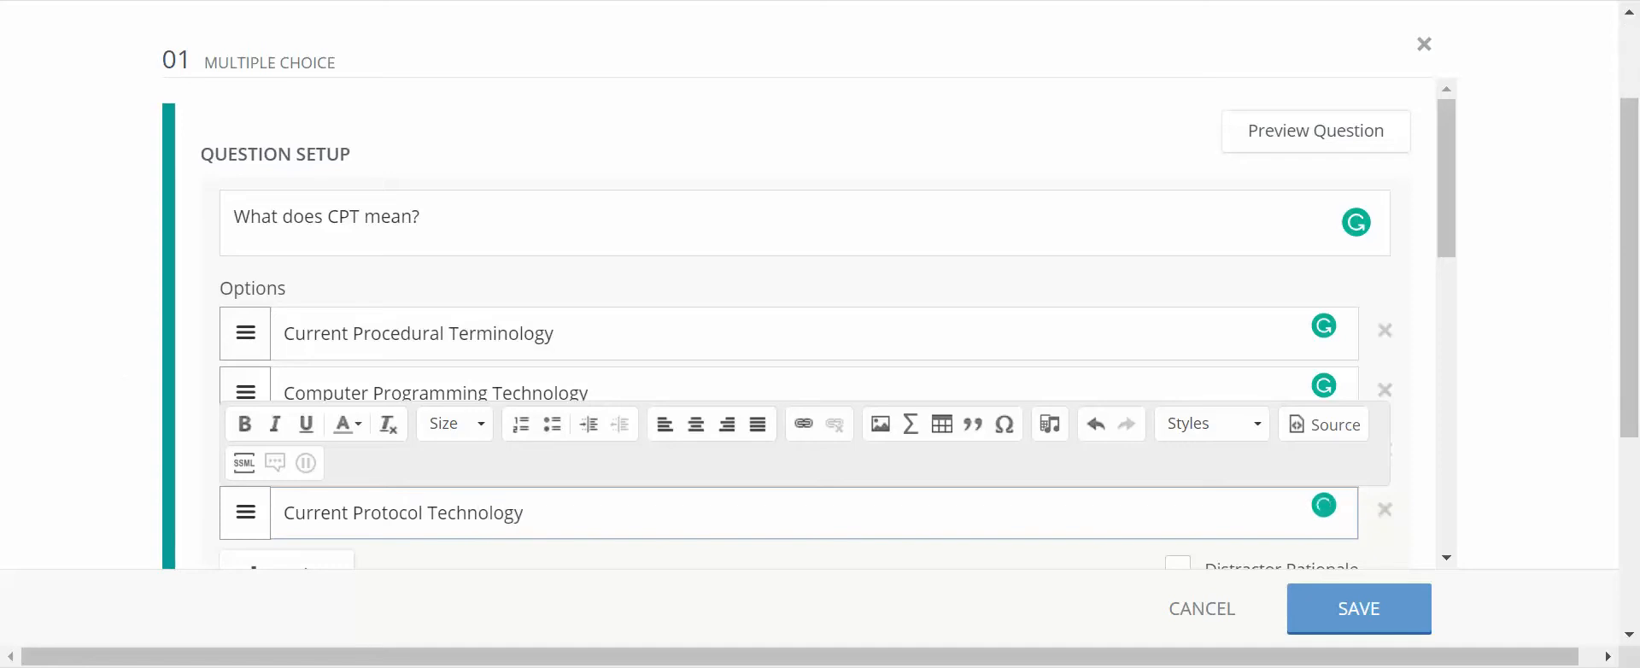
pyautogui.scroll(2, 405, 512)
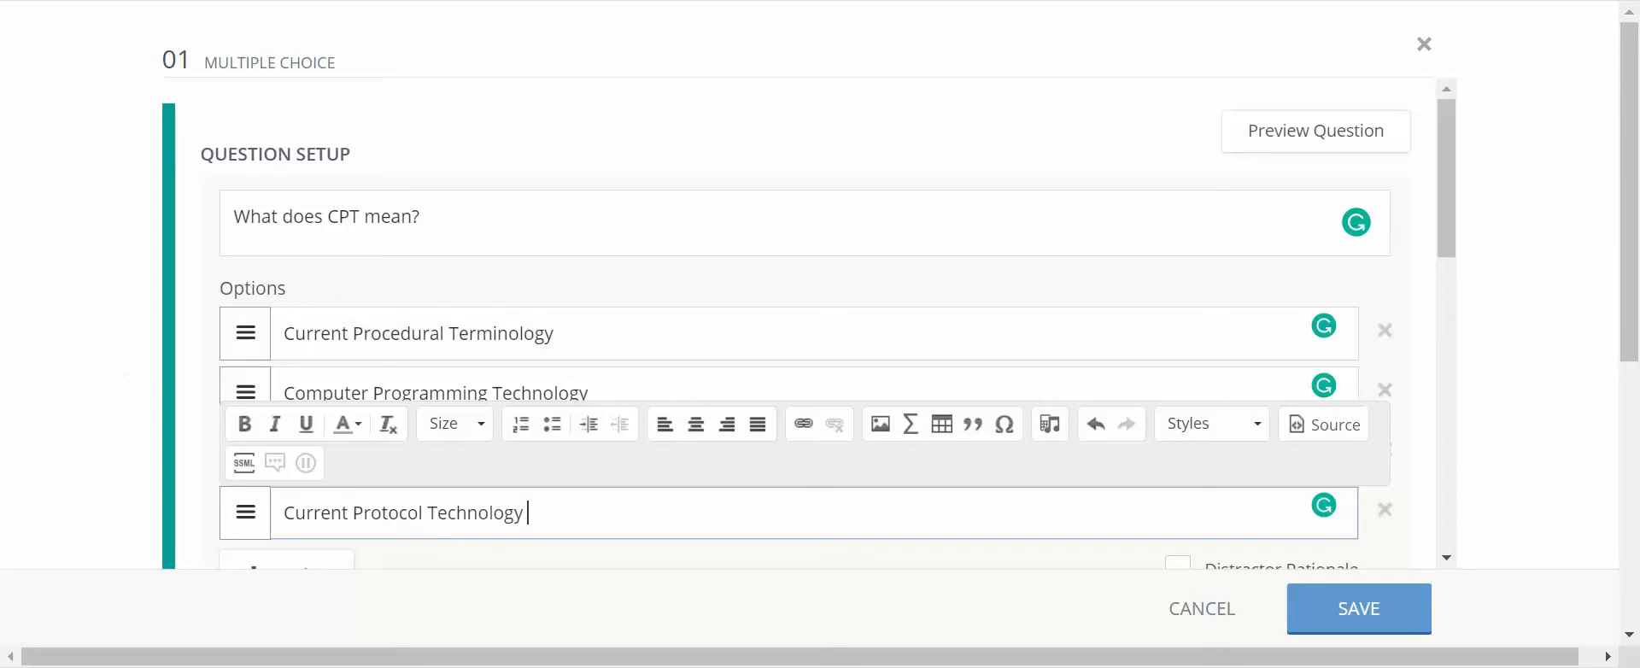
pyautogui.scroll(-6, 405, 513)
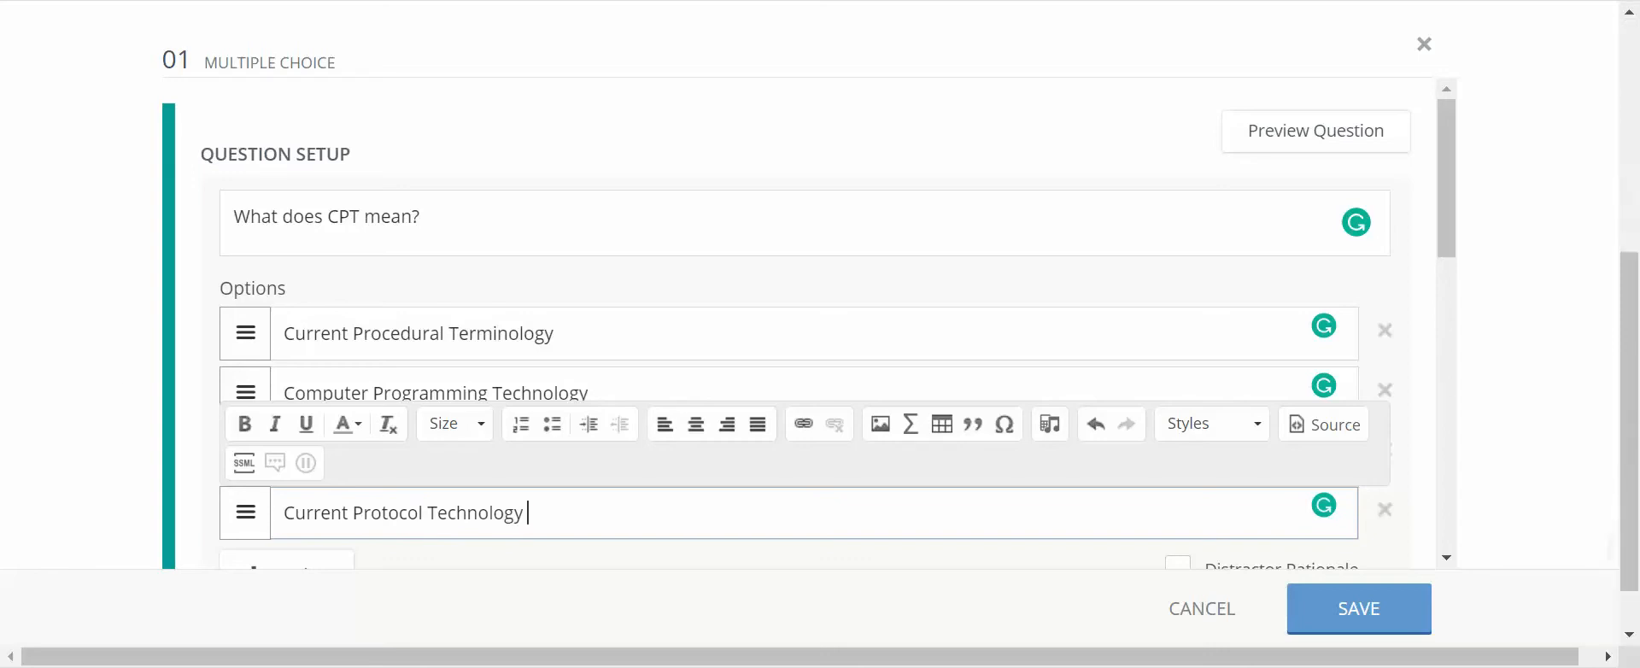
pyautogui.scroll(3, 405, 512)
pyautogui.click(34, 295)
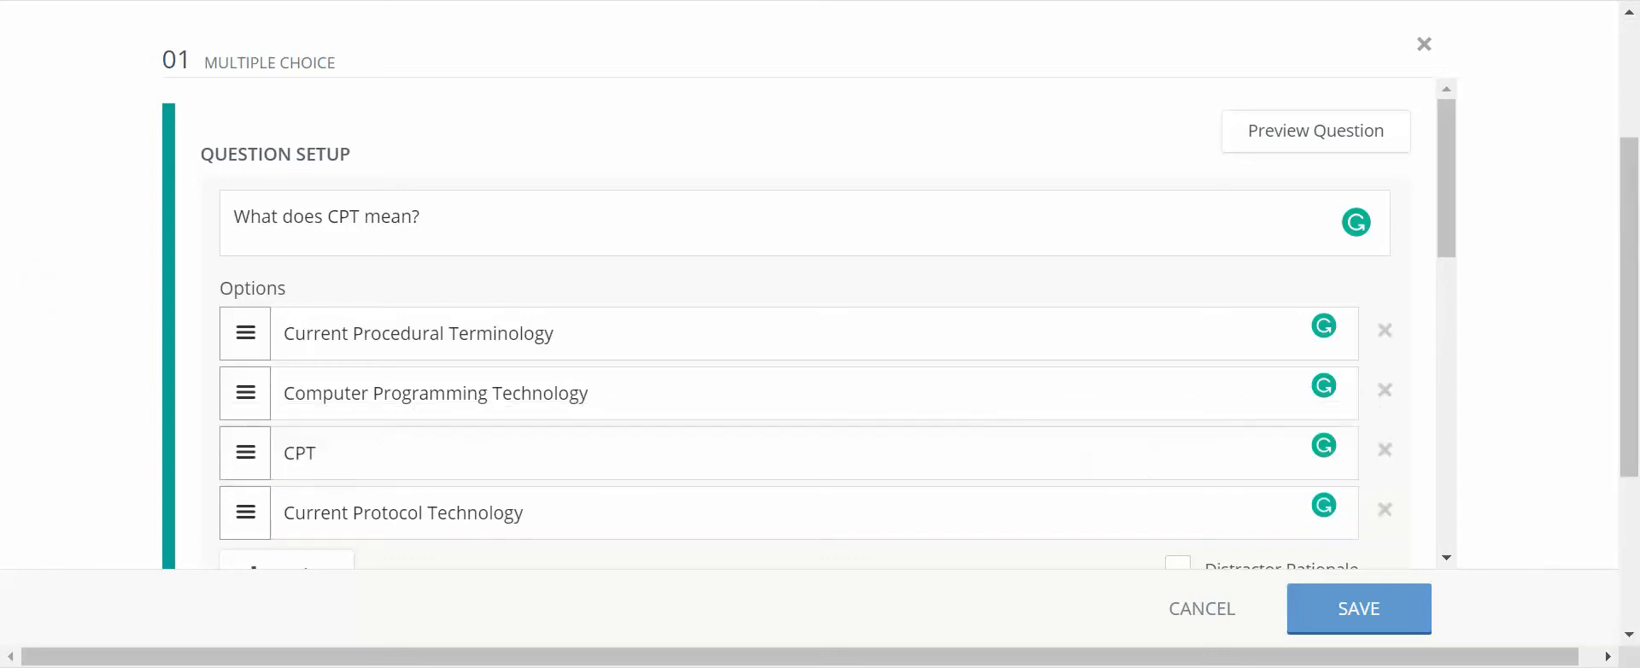
# Mark "Current Procedural Terminology" as the correct answer and have the options shuffled.
pyautogui.scroll(-6, 1454, 376)
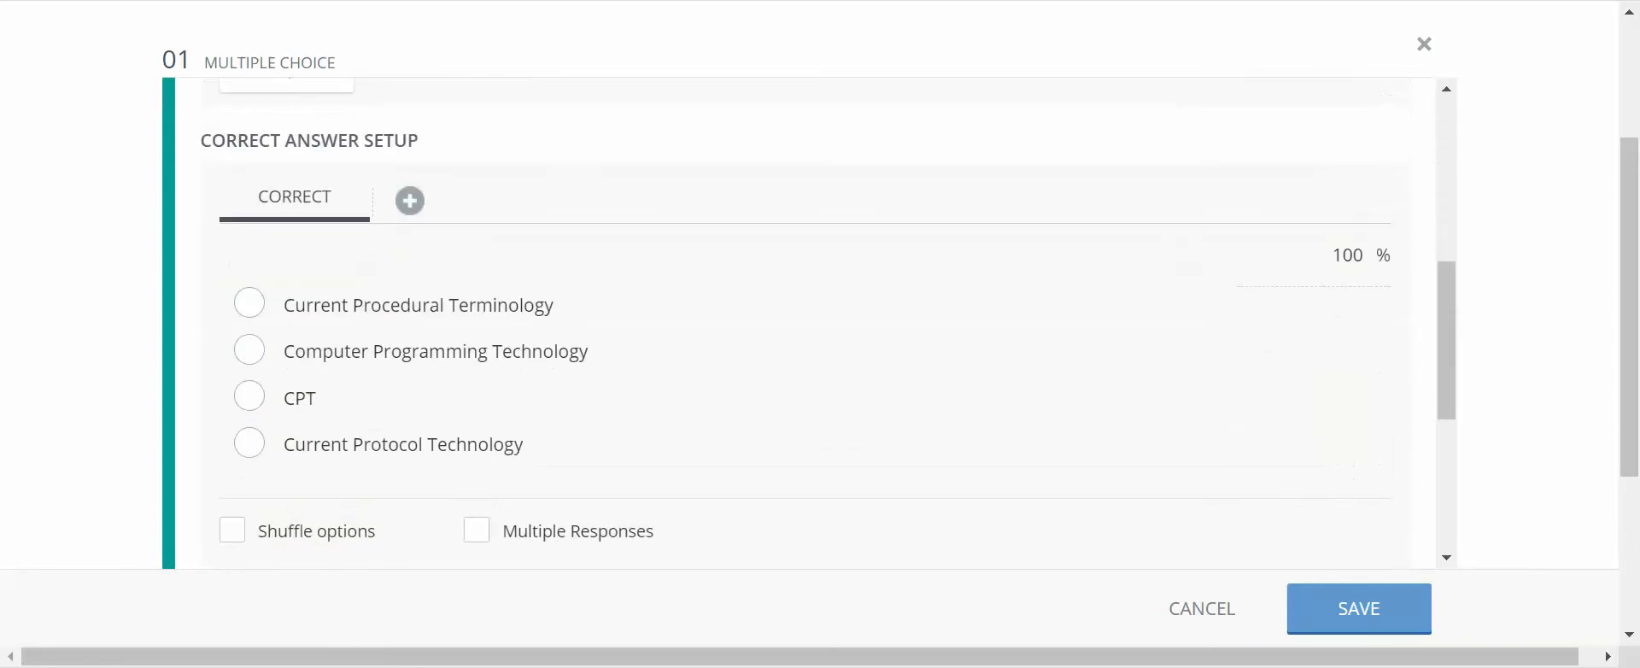
pyautogui.scroll(1, 1454, 376)
pyautogui.scroll(-2, 1455, 376)
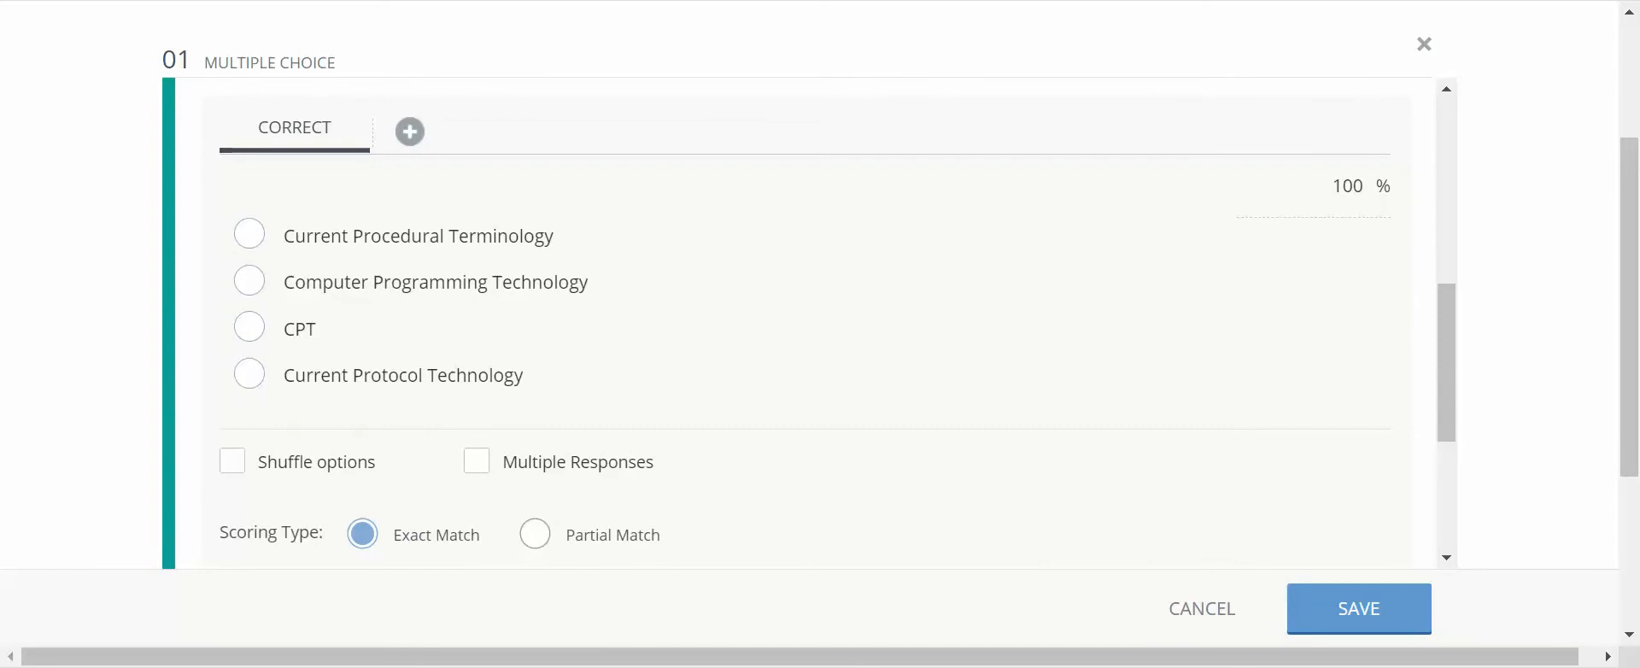
pyautogui.scroll(-2, 1494, 376)
pyautogui.scroll(3, 1443, 376)
pyautogui.scroll(-3, 1443, 375)
pyautogui.scroll(1, 802, 324)
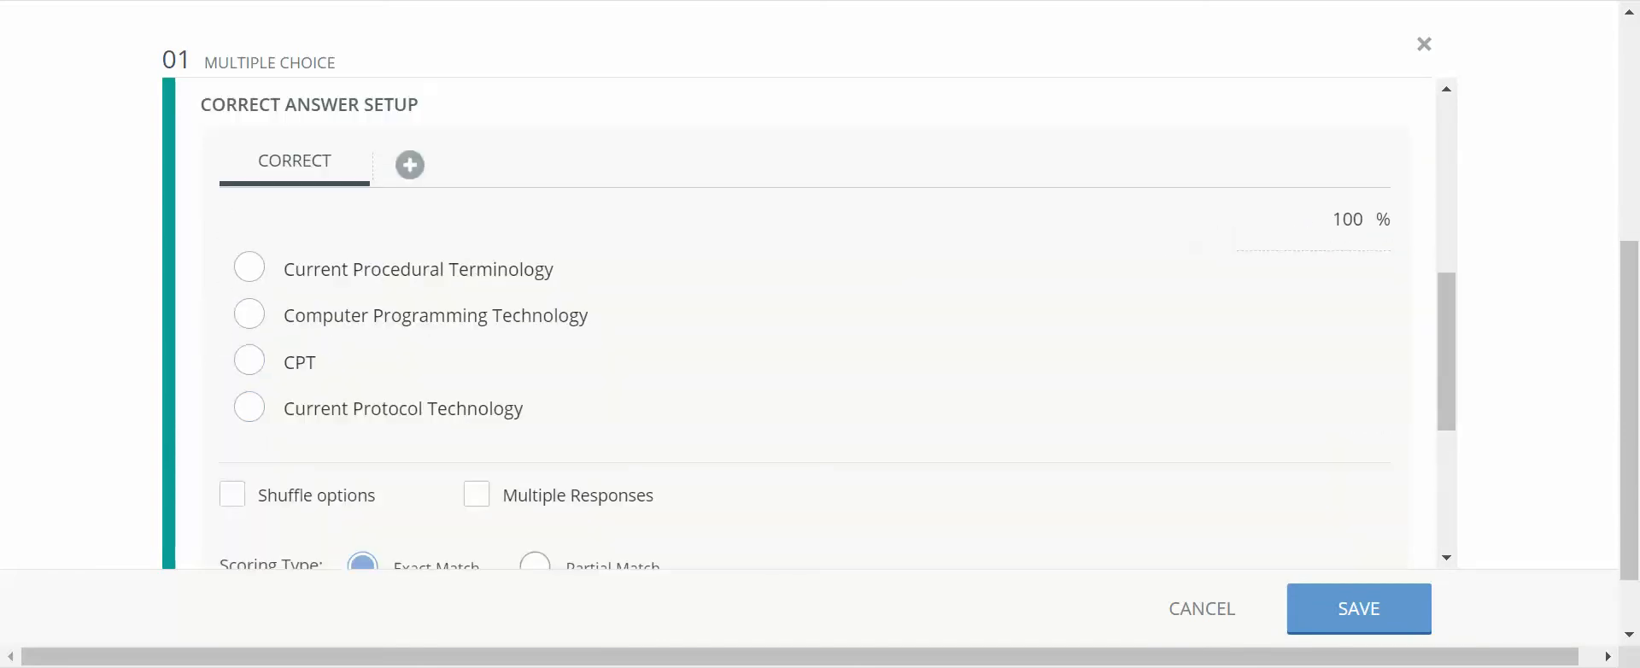
pyautogui.click(252, 260)
pyautogui.click(232, 493)
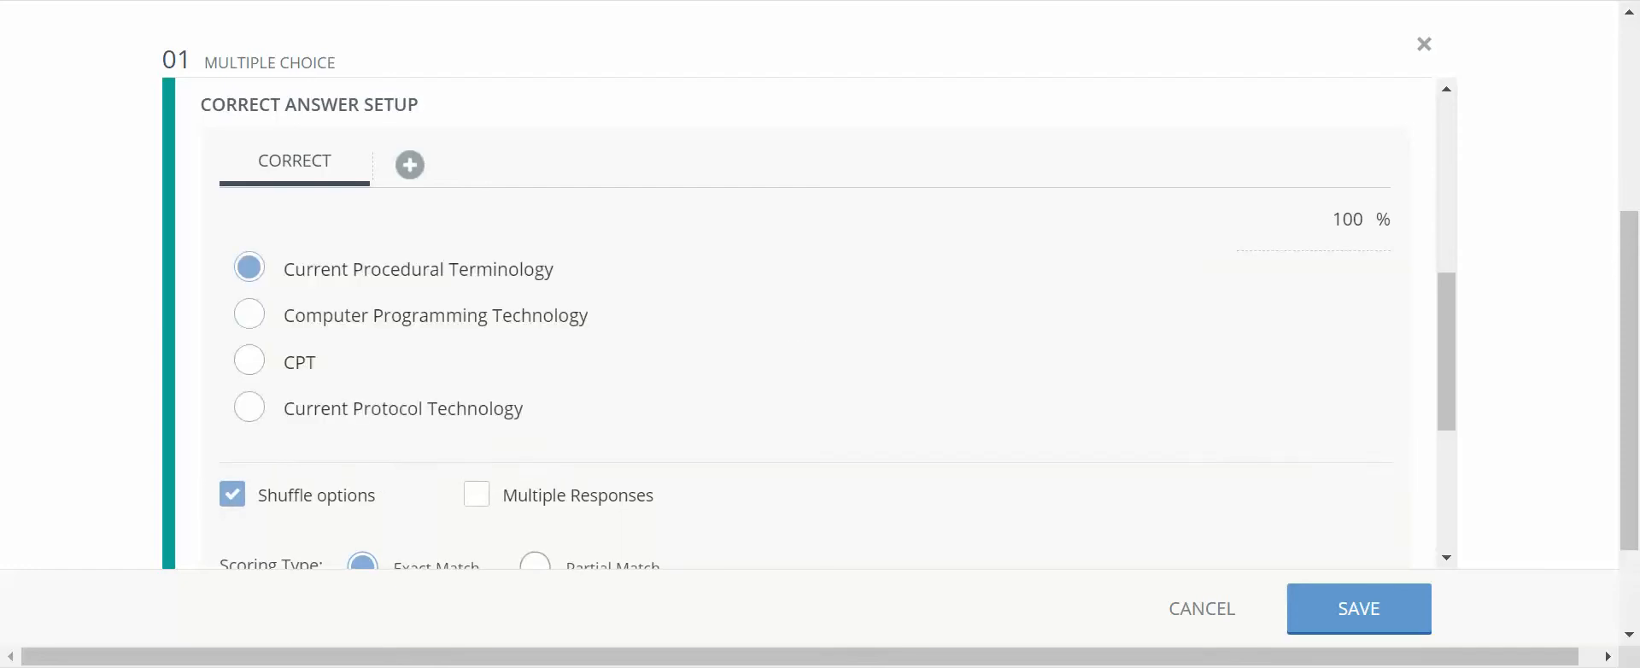
# Review the question's remaining settings and save the multiple choice item.
pyautogui.scroll(-4, 803, 324)
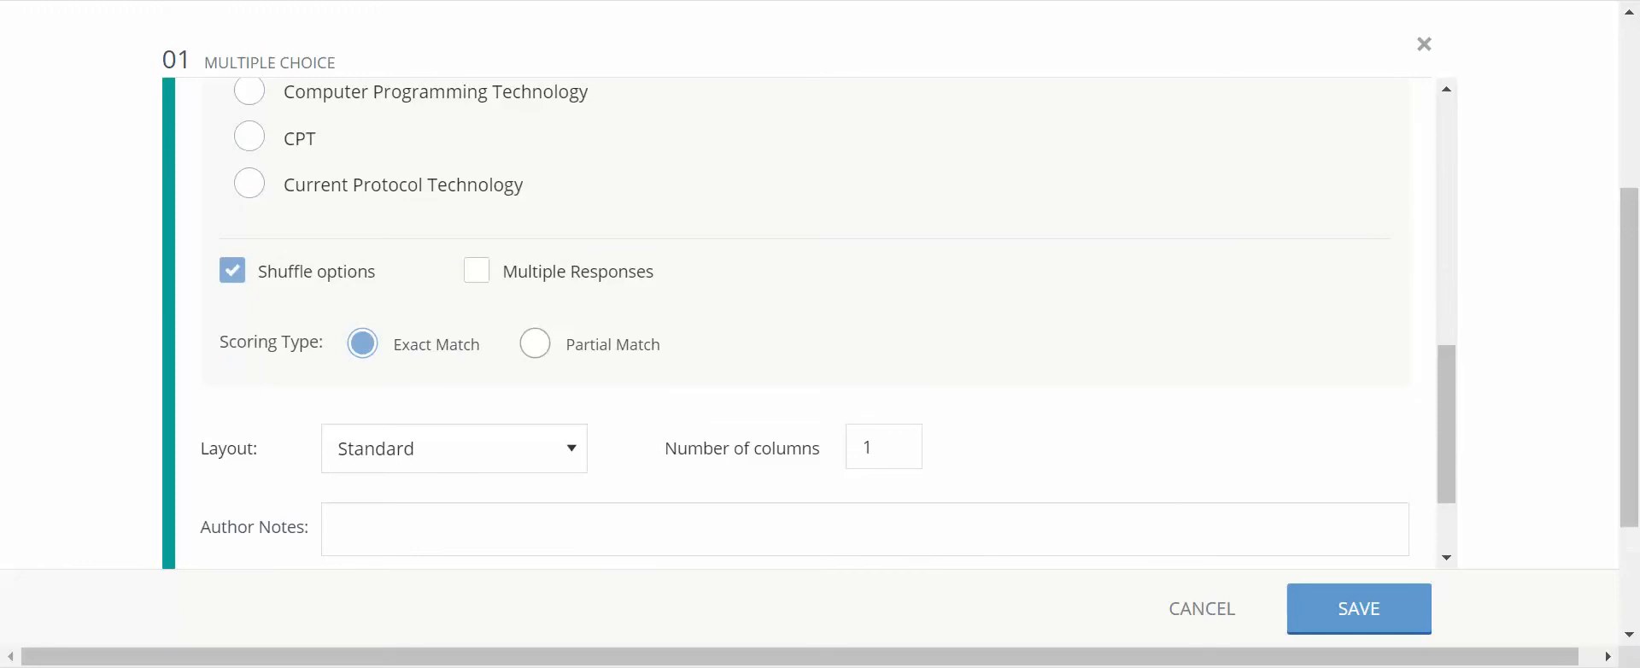
pyautogui.scroll(-1, 803, 324)
pyautogui.scroll(15, 803, 324)
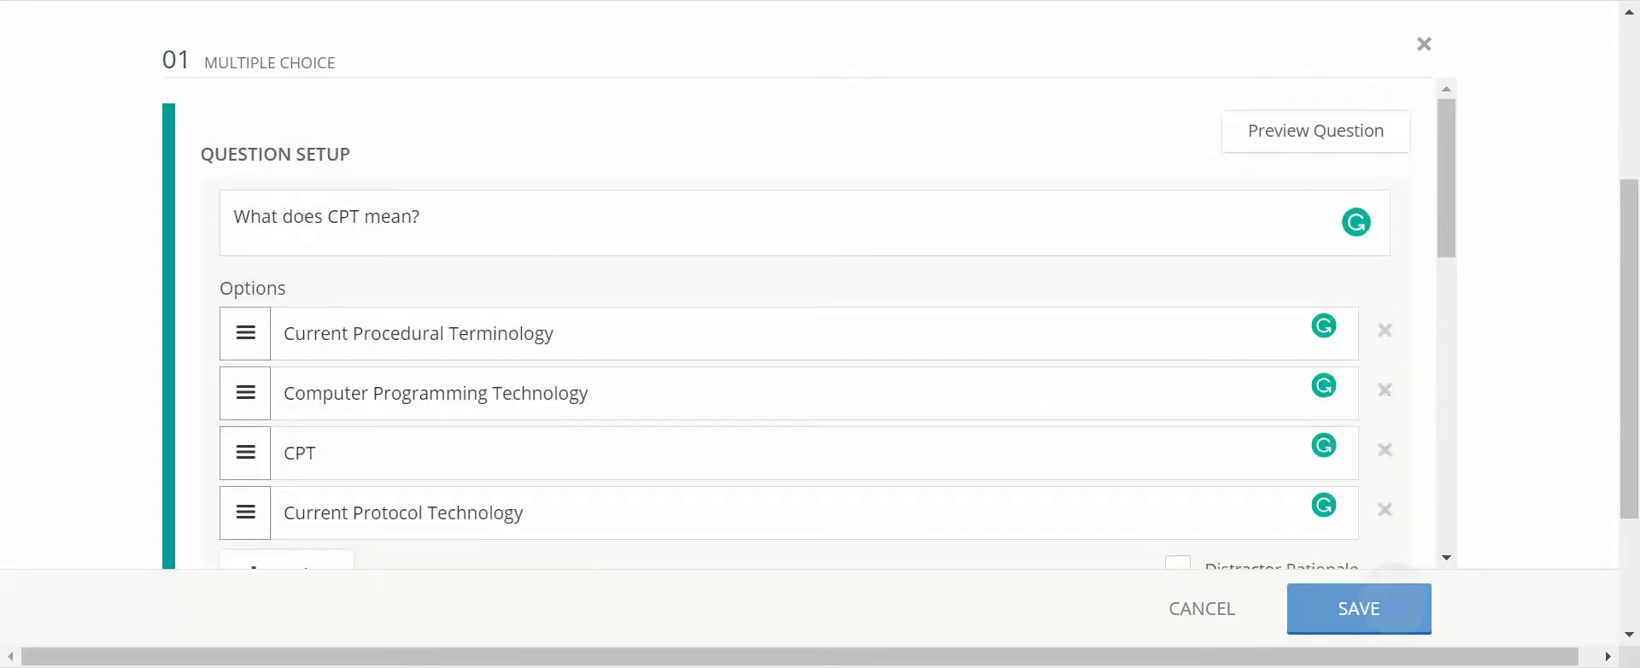
pyautogui.click(1358, 608)
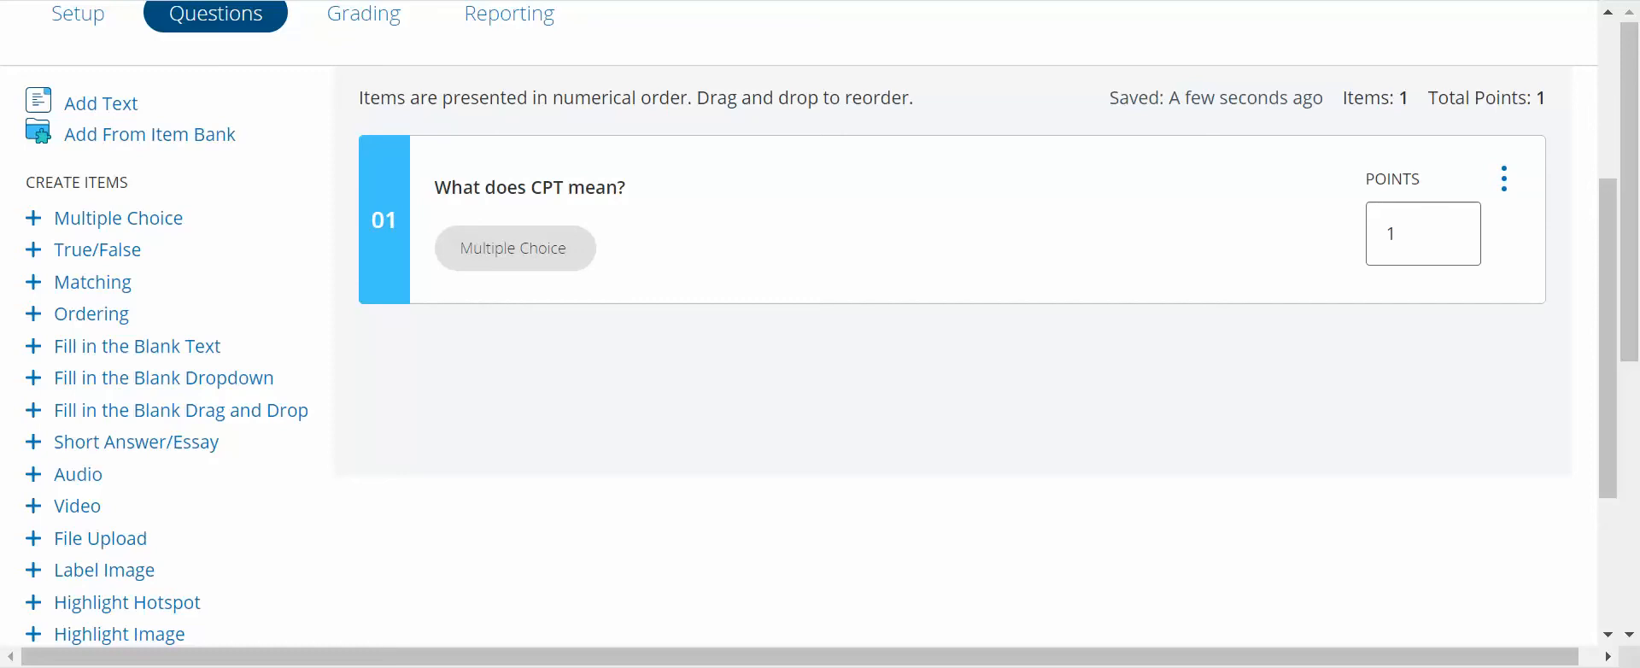
# Look through the item types that can be created for the assessment.
pyautogui.scroll(-2, 808, 323)
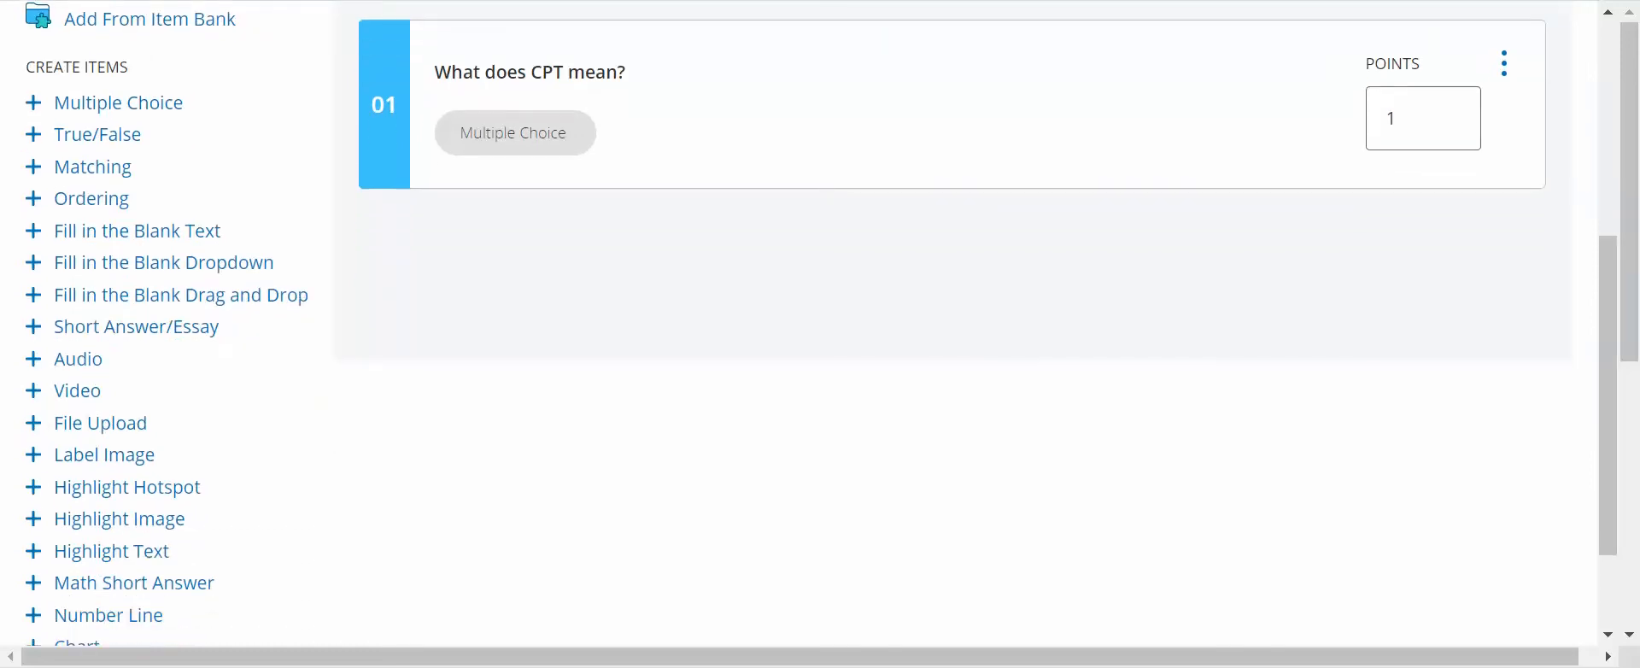
pyautogui.scroll(-3, 808, 322)
pyautogui.scroll(4, 808, 323)
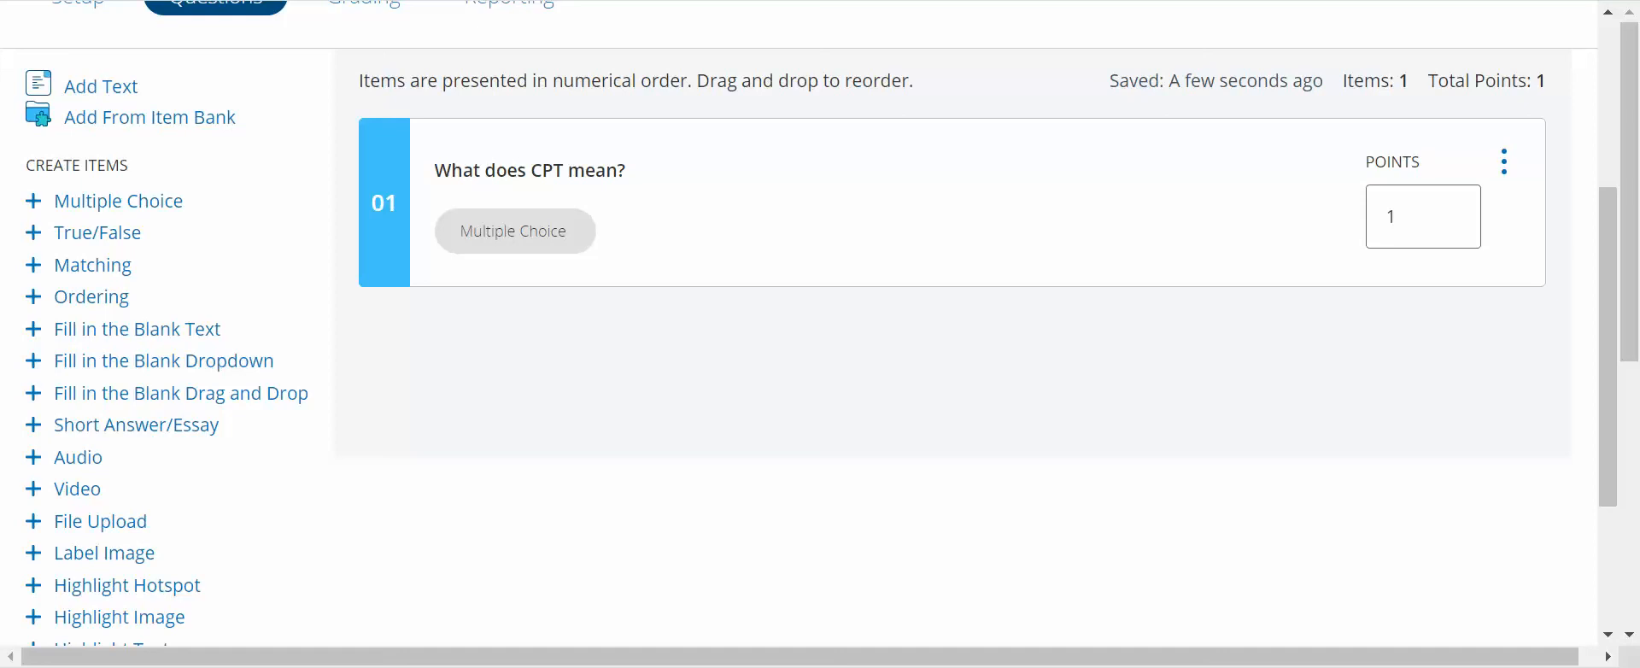
pyautogui.scroll(3, 798, 333)
pyautogui.scroll(2, 798, 333)
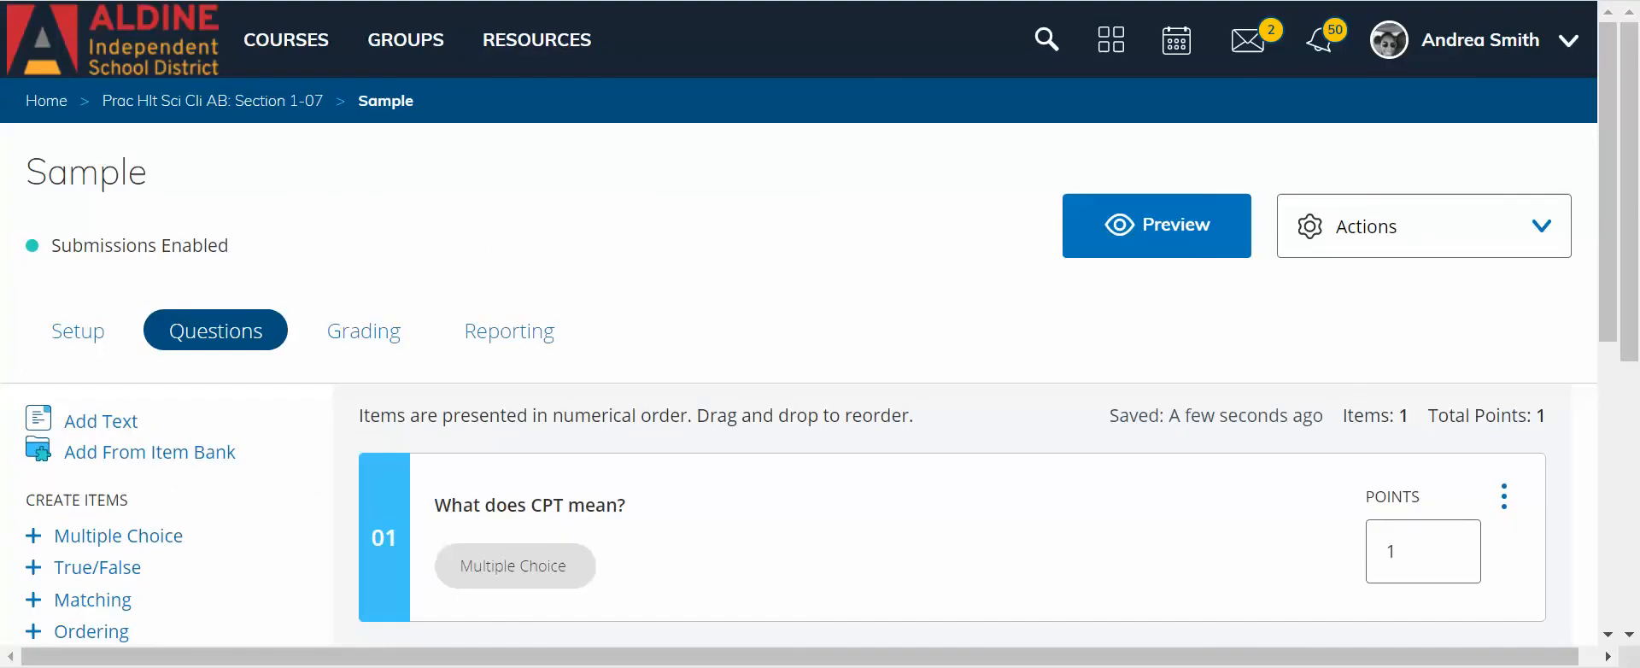